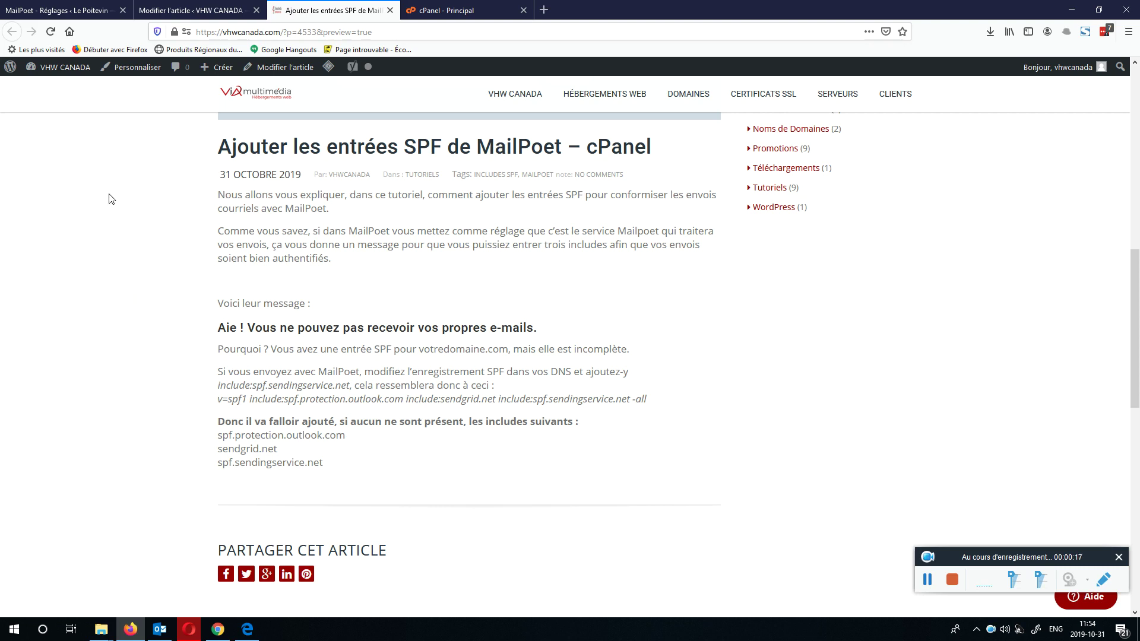
- Check the MailPoet sending service settings and its SPF warning, and return to the SPF tutorial article
click(95, 5)
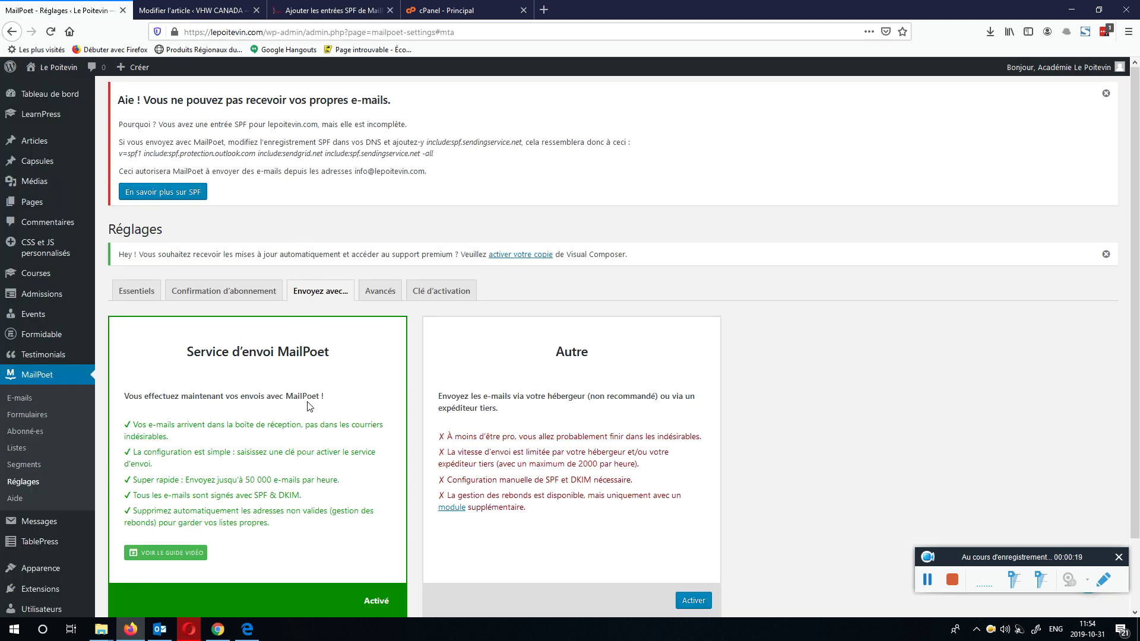
scroll(309, 407, down, 3)
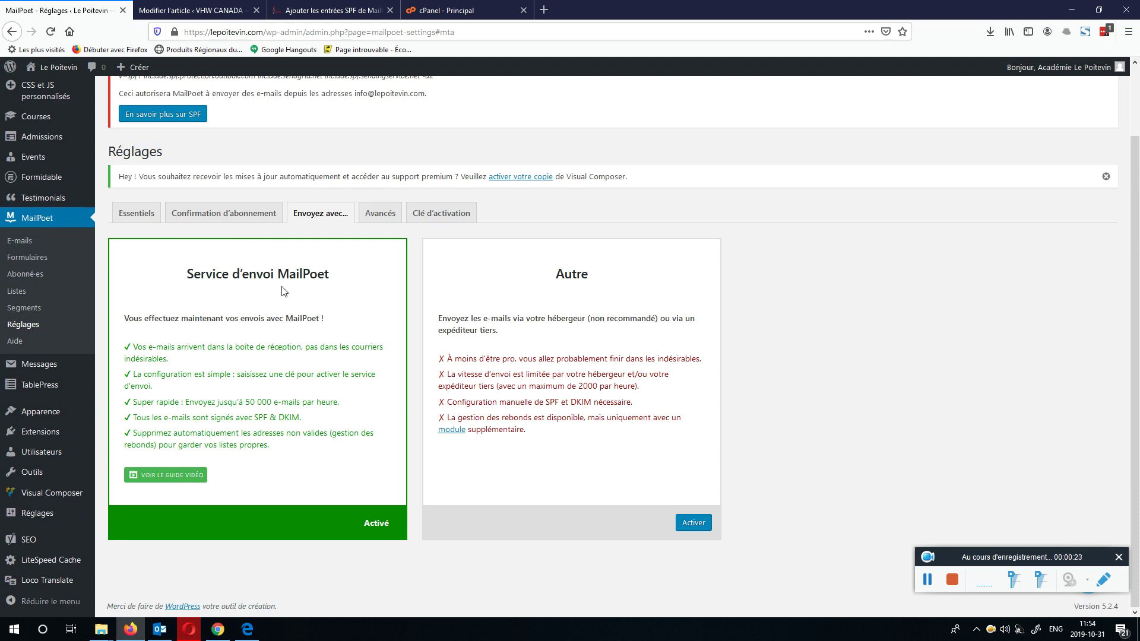
scroll(283, 280, up, 2)
key(ctrl+Tab)
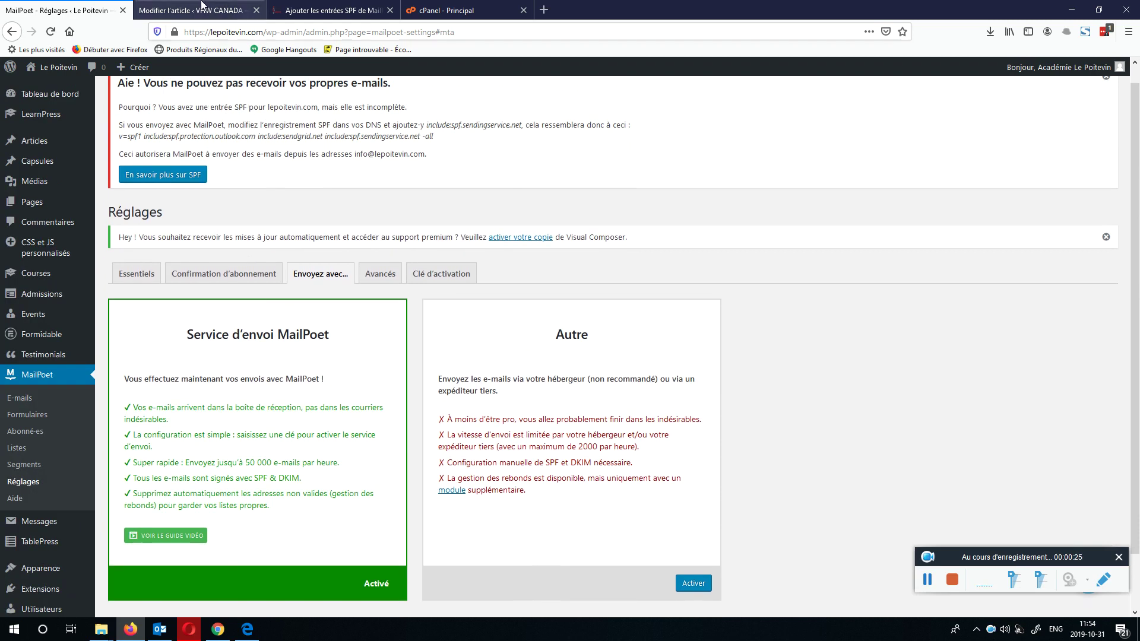
key(ctrl+Tab)
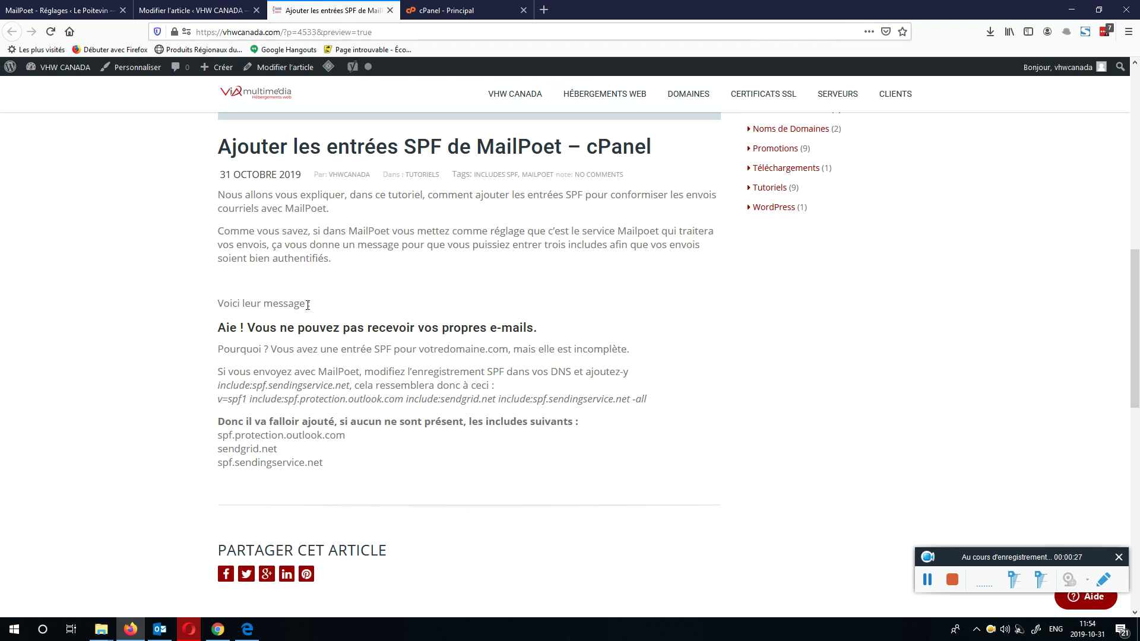
- Read MailPoet's SPF message in the article, including the sample record and the sending service include it asks for
scroll(309, 302, down, 1)
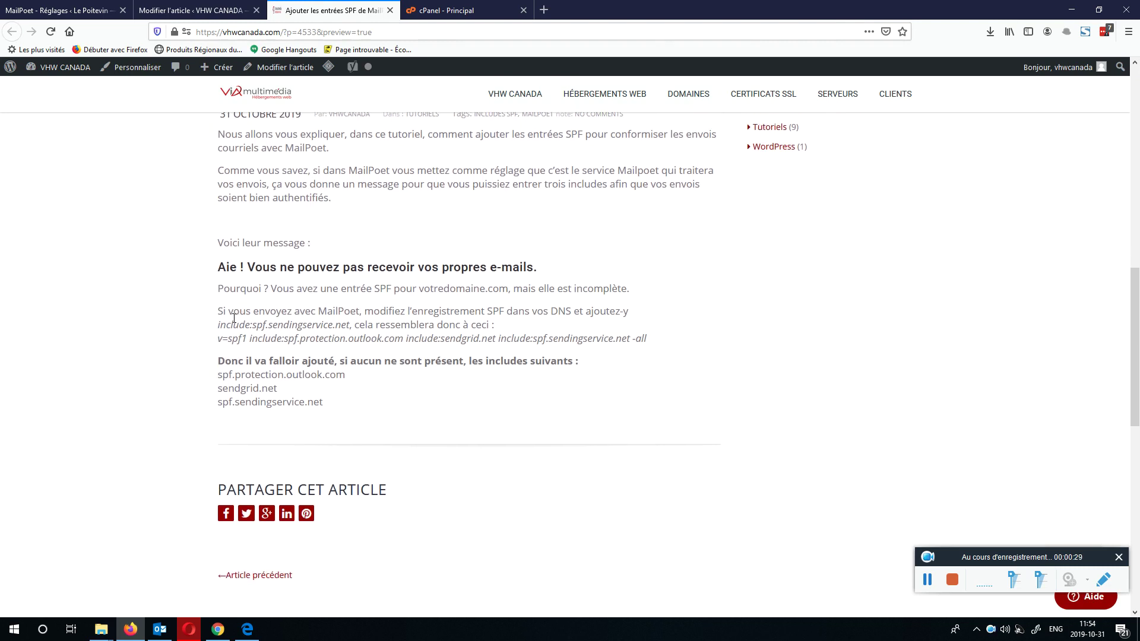
drag(339, 289, 522, 290)
click(514, 306)
drag(218, 339, 644, 339)
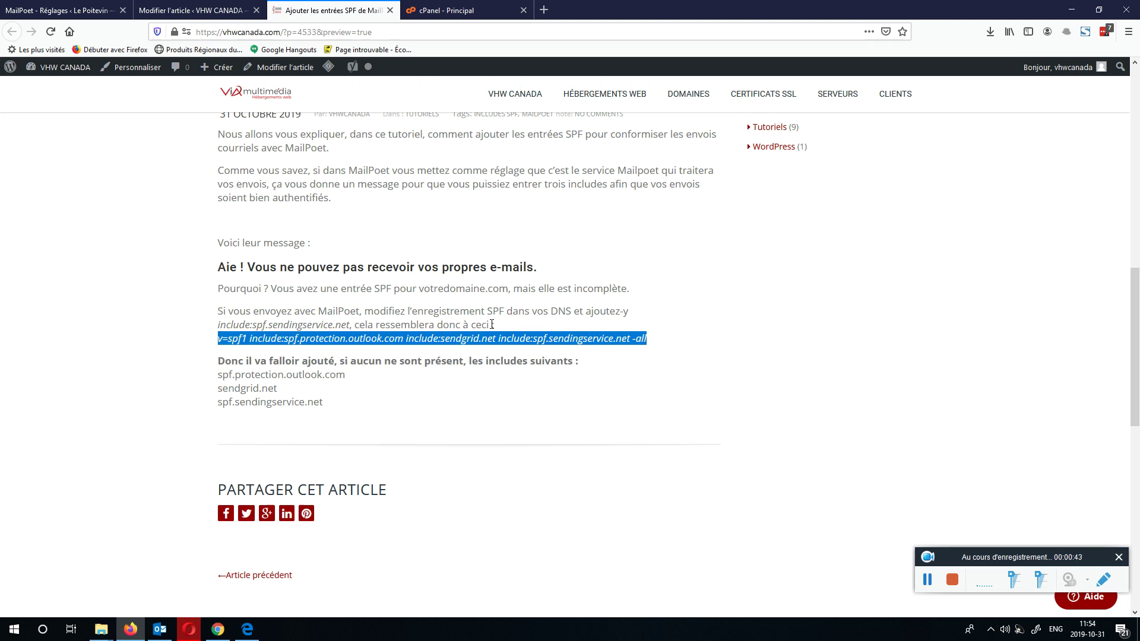
click(393, 334)
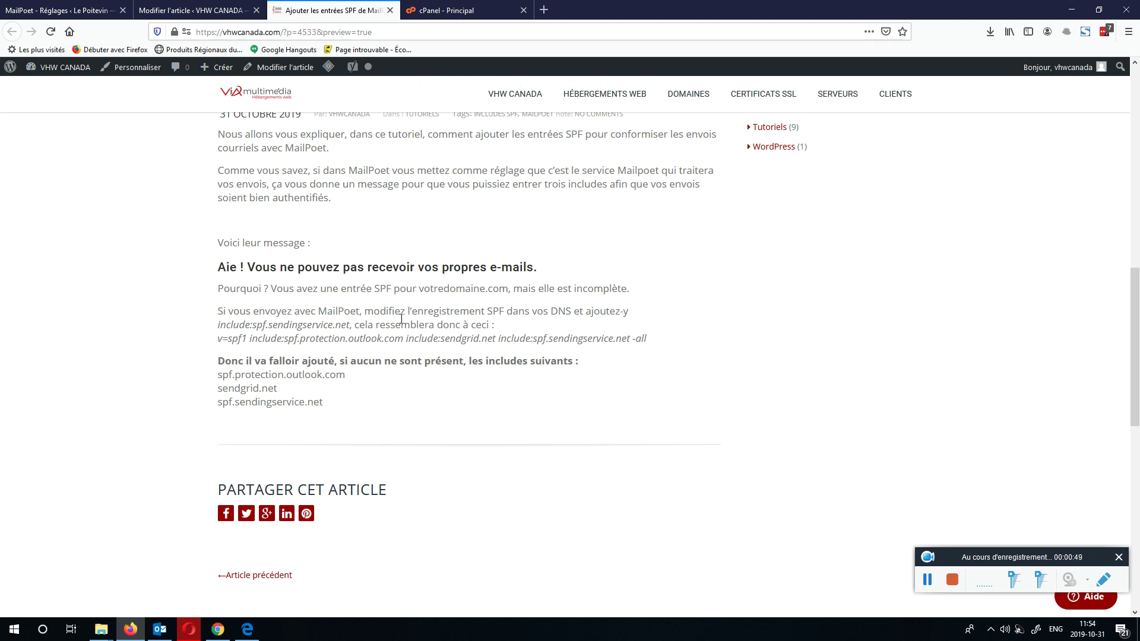
drag(253, 326, 353, 325)
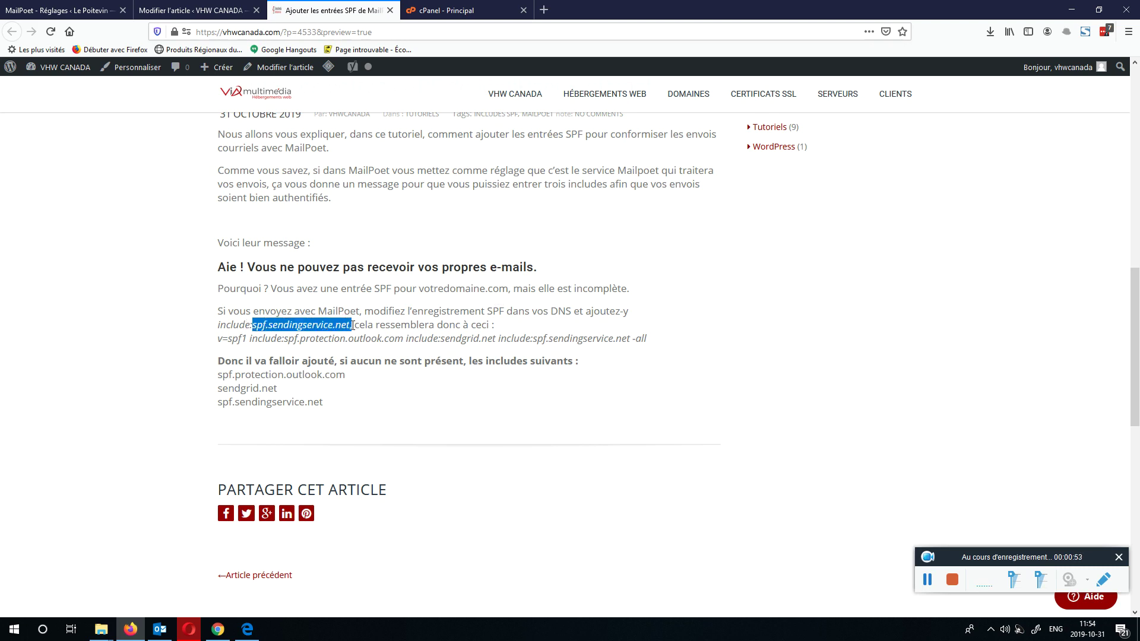
click(391, 320)
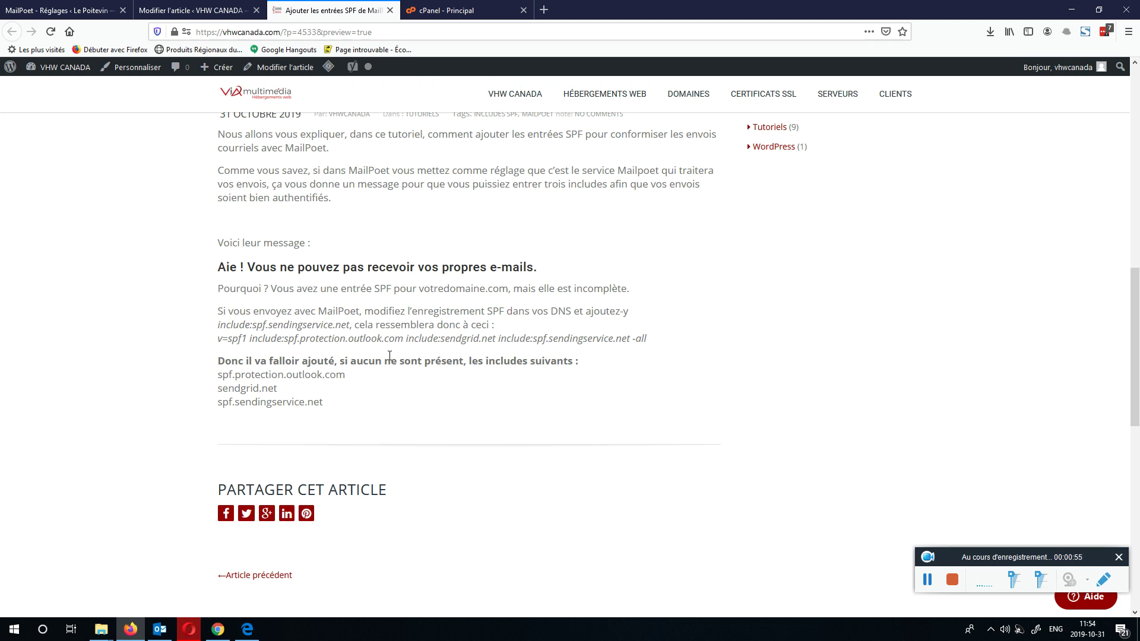
- Examine the individual includes and the -all ending in the article's sample SPF record
drag(286, 338, 497, 340)
click(461, 339)
click(543, 340)
drag(538, 338, 648, 340)
click(641, 341)
click(651, 343)
drag(632, 338, 645, 338)
click(237, 339)
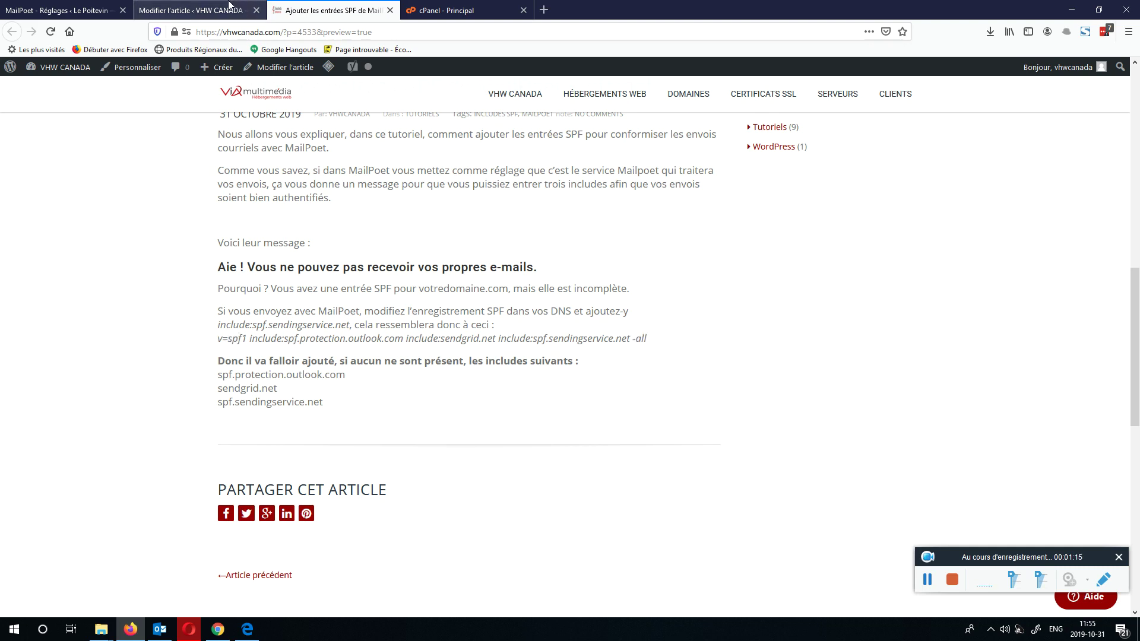
- Switch to cPanel and open the Email Deliverability management page for the main domain lepoitevin.com
click(488, 10)
scroll(445, 315, down, 10)
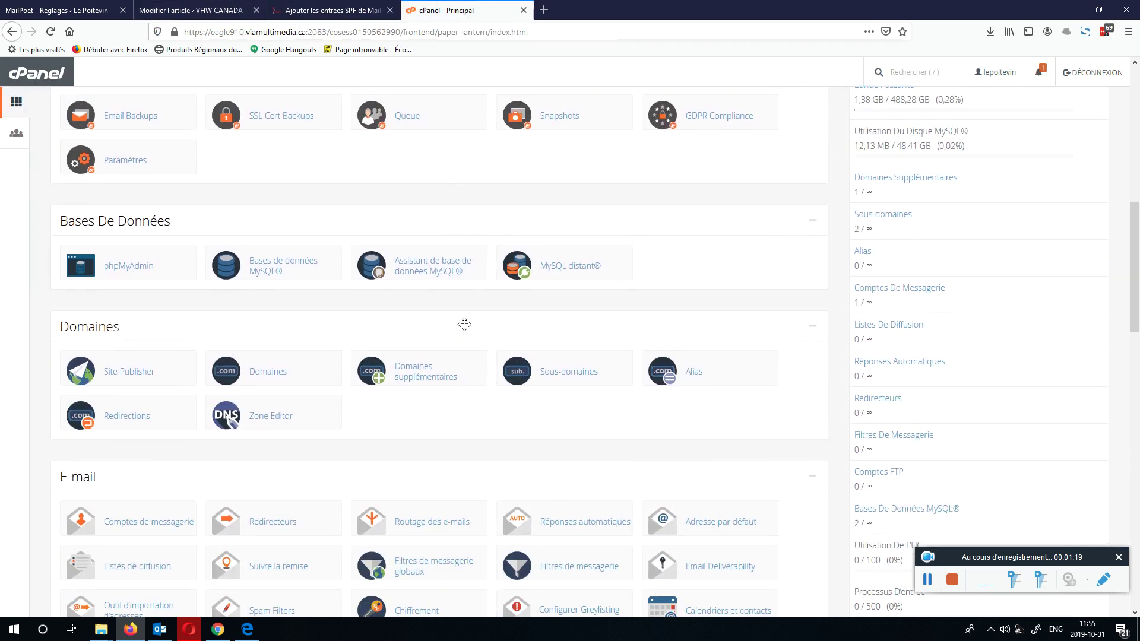
scroll(464, 328, down, 1)
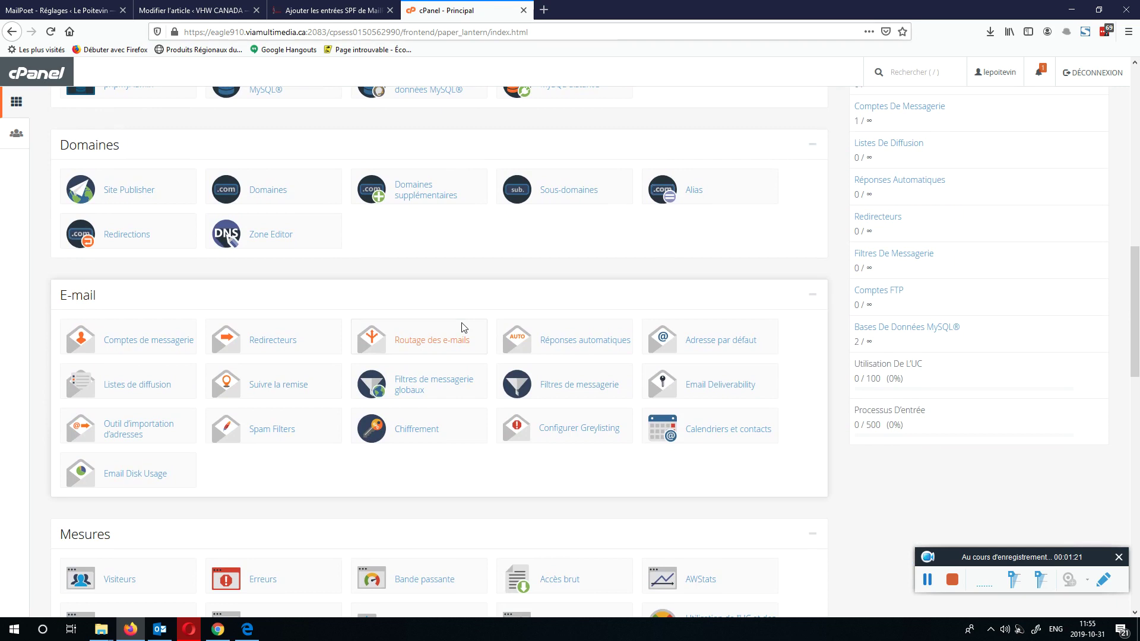
click(727, 384)
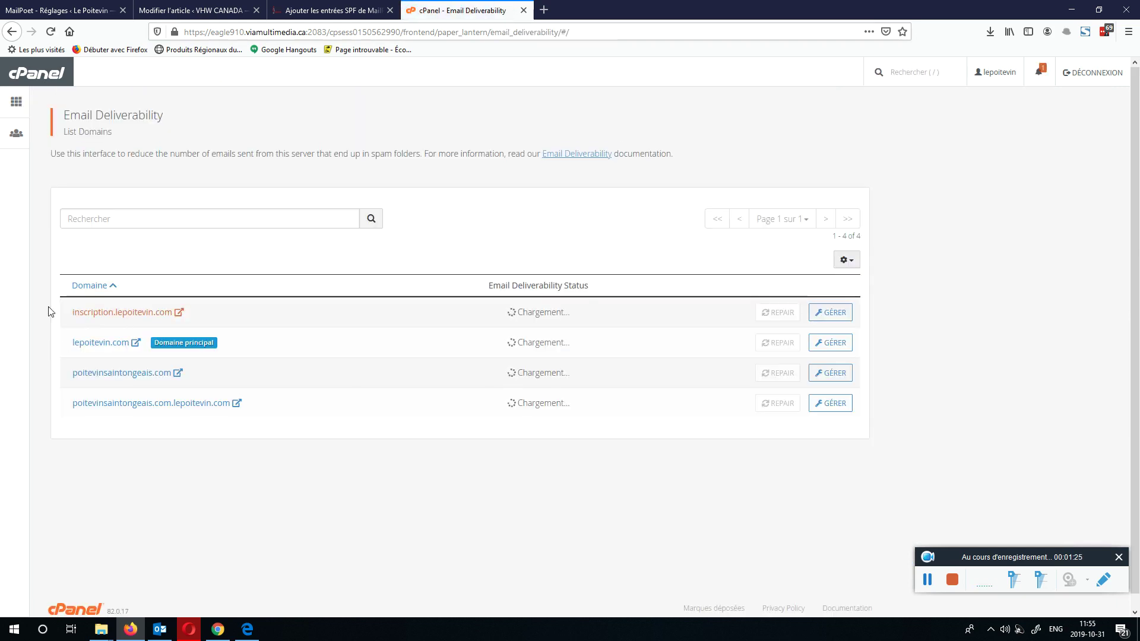
click(832, 345)
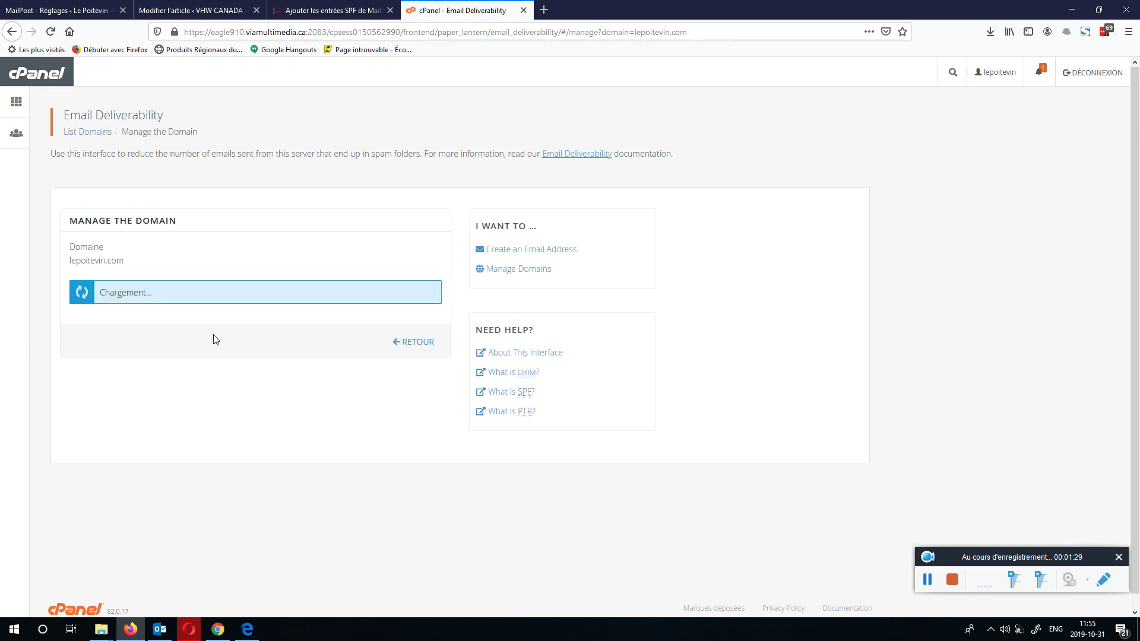
- Look over the domain's DKIM and SPF records, go back to the domain list and reopen lepoitevin.com's management page
scroll(34, 359, down, 6)
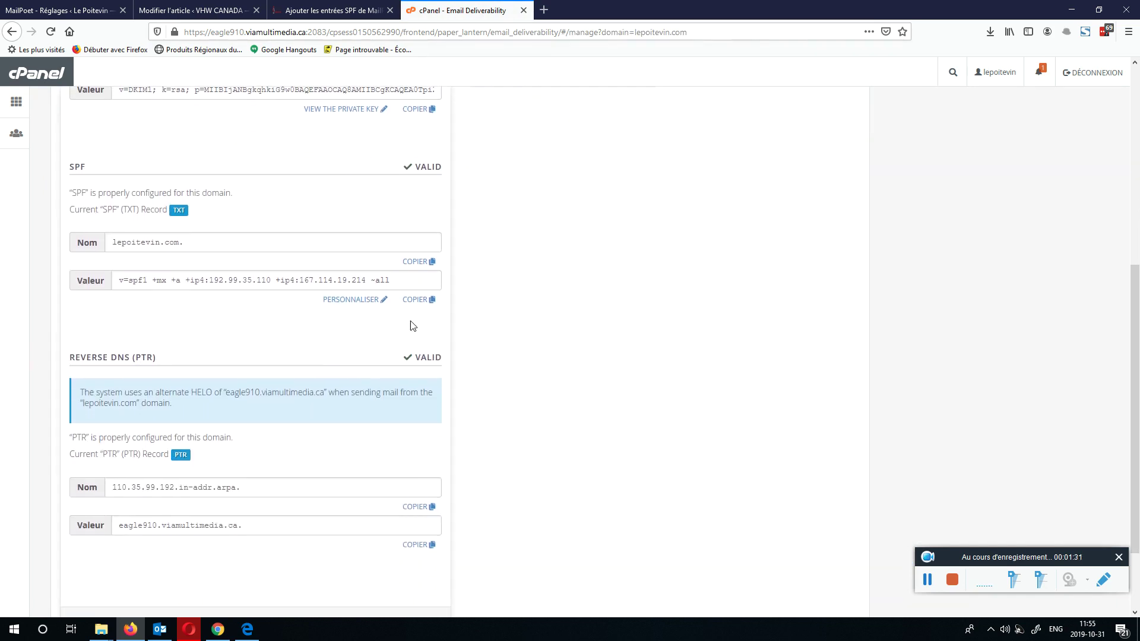
scroll(33, 285, up, 3)
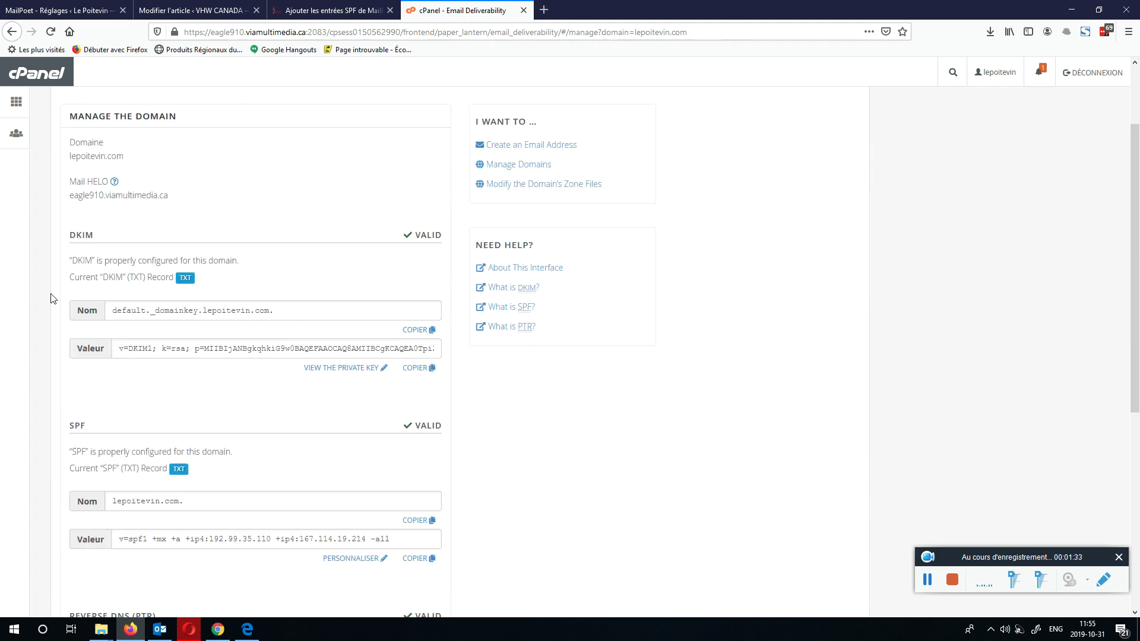
drag(84, 351, 67, 350)
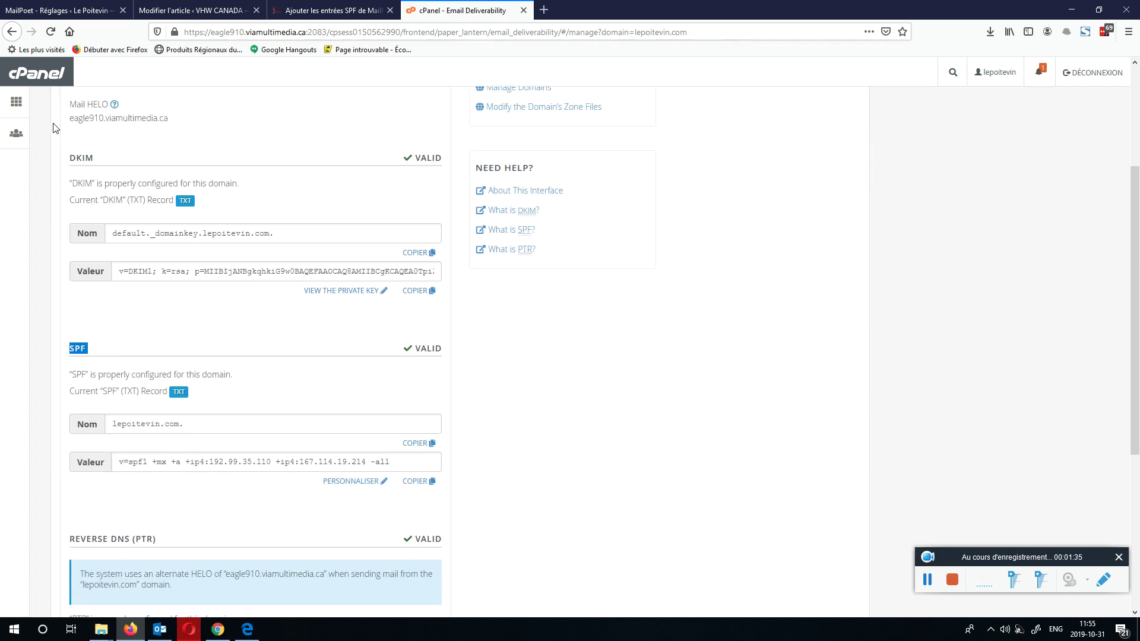
click(13, 30)
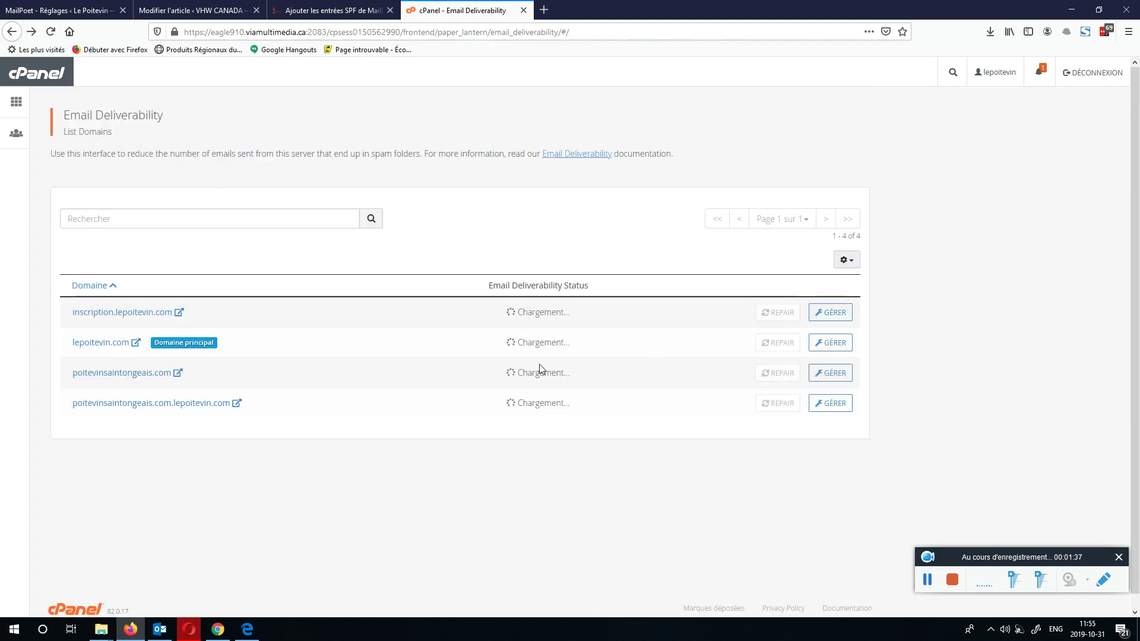
click(831, 343)
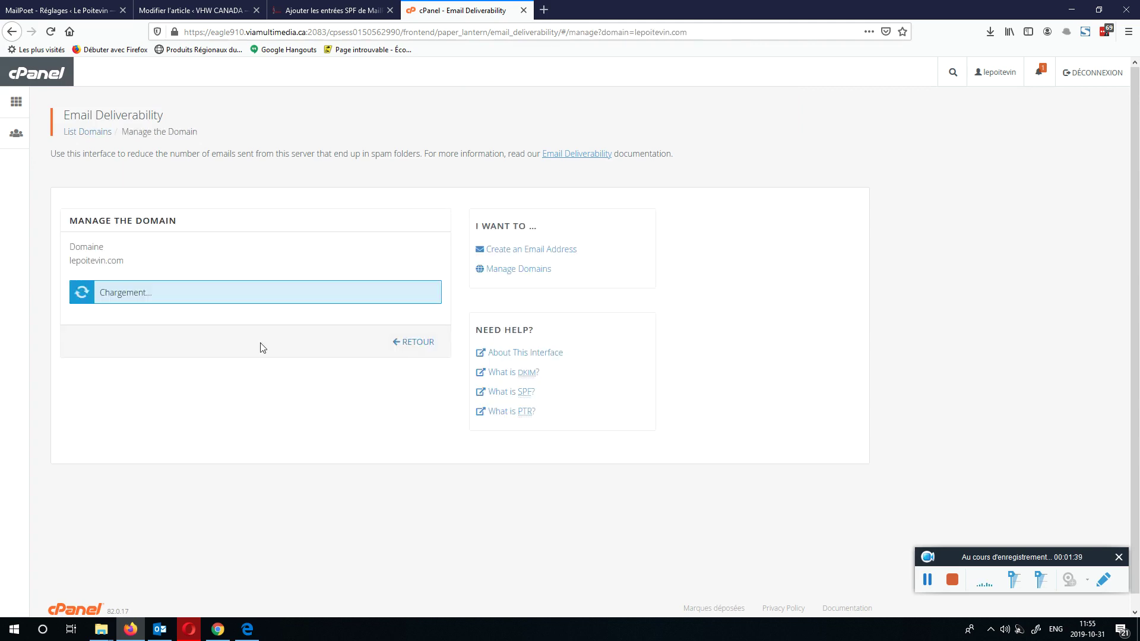
- Open the customization form for lepoitevin.com's SPF record
scroll(300, 383, down, 5)
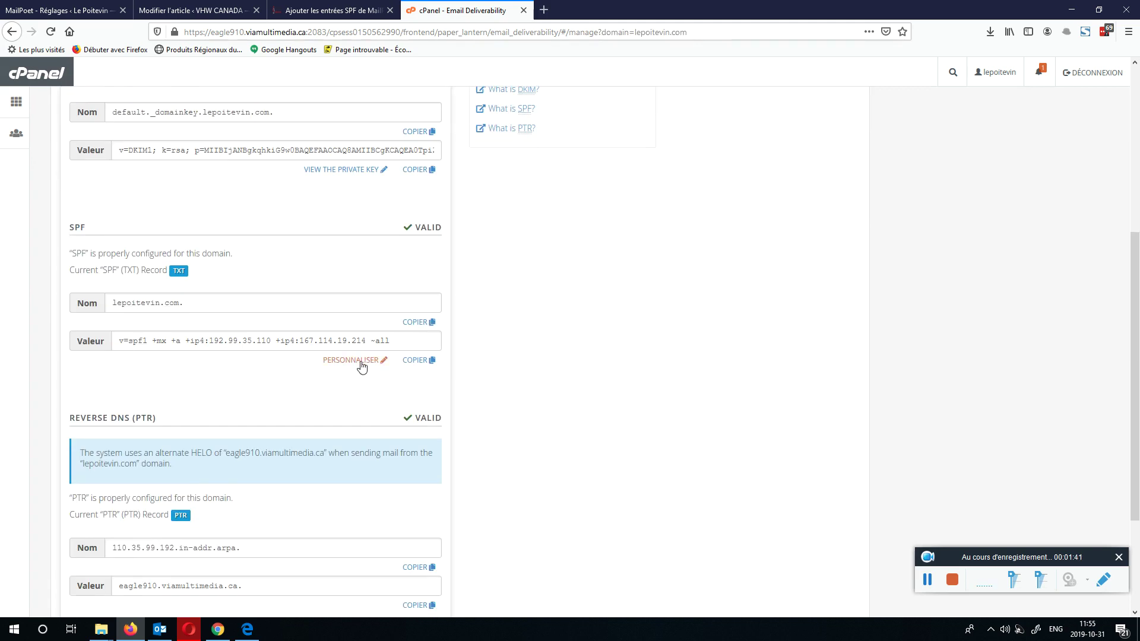
drag(90, 227, 70, 228)
click(133, 225)
click(337, 360)
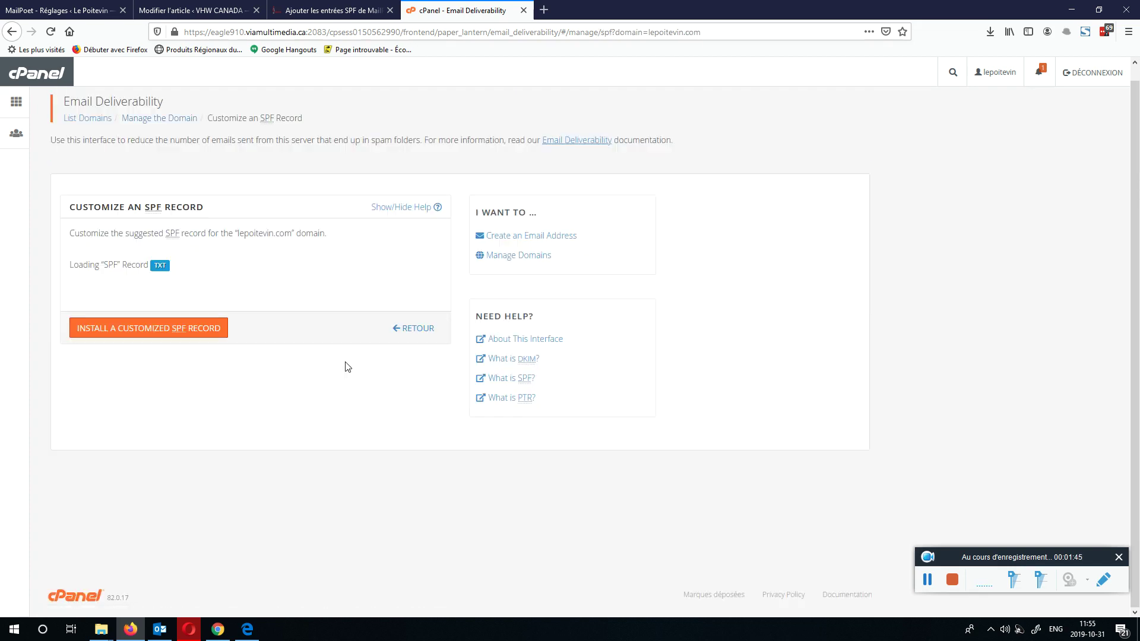
- Examine the suggested SPF record, its IPv4 entries and the additional settings in the customization form
scroll(34, 399, down, 4)
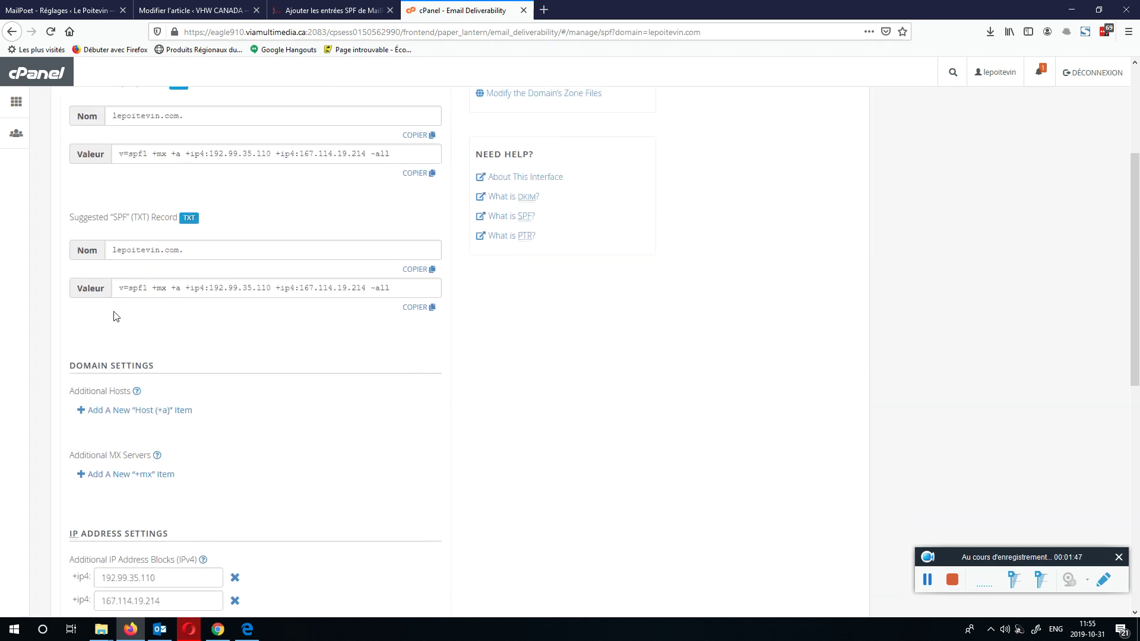
drag(190, 289, 366, 288)
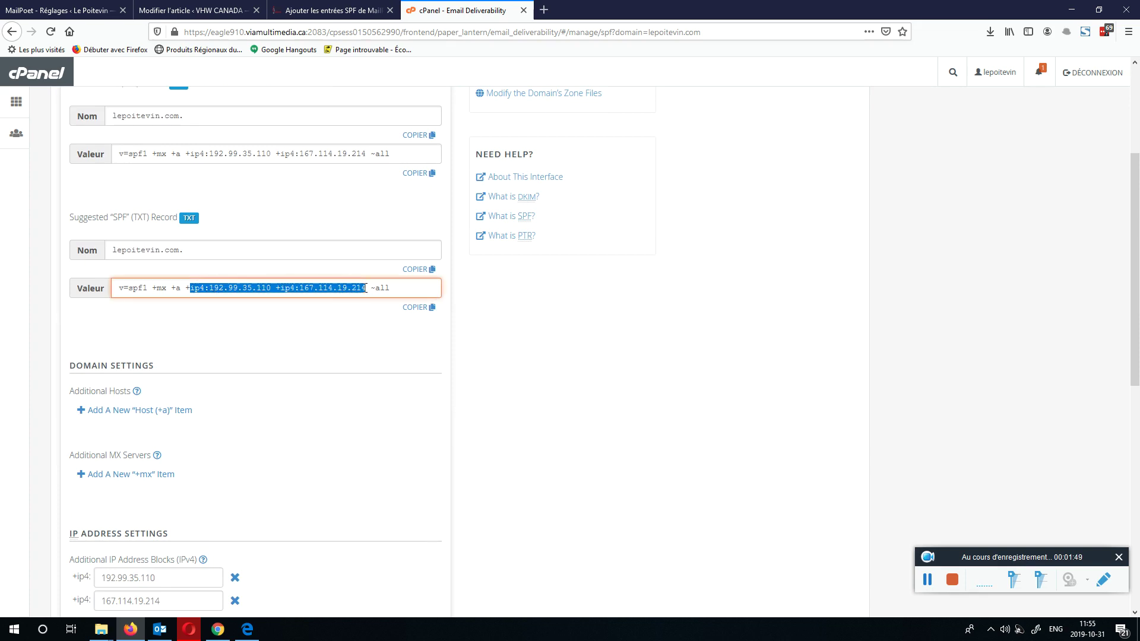
click(366, 288)
scroll(89, 383, down, 3)
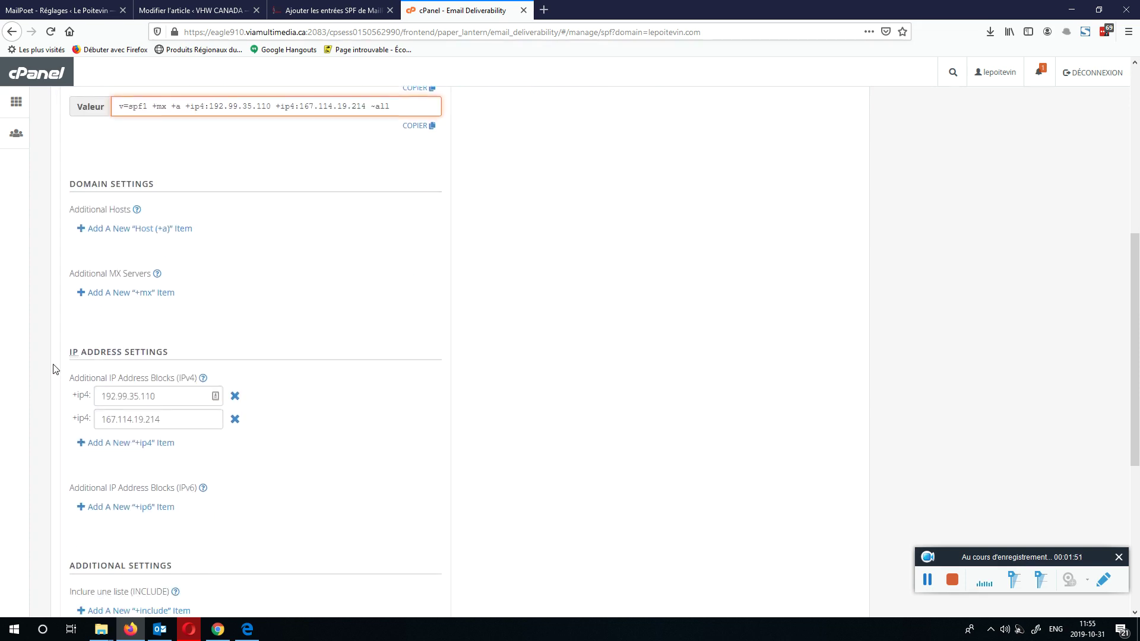
scroll(140, 263, down, 5)
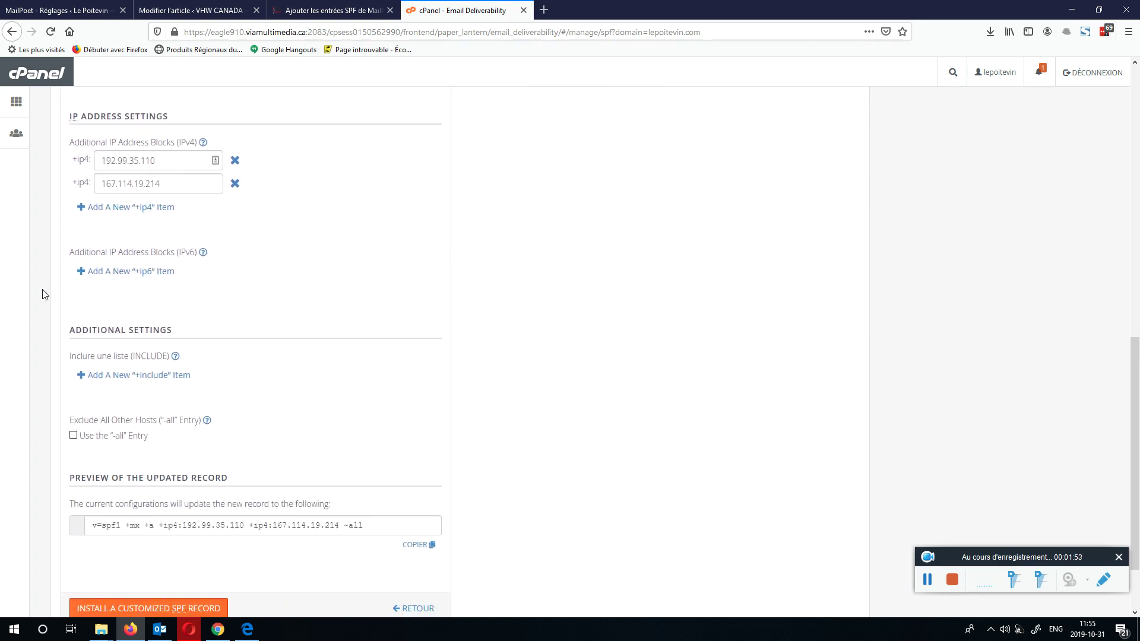
drag(181, 264, 71, 264)
click(190, 262)
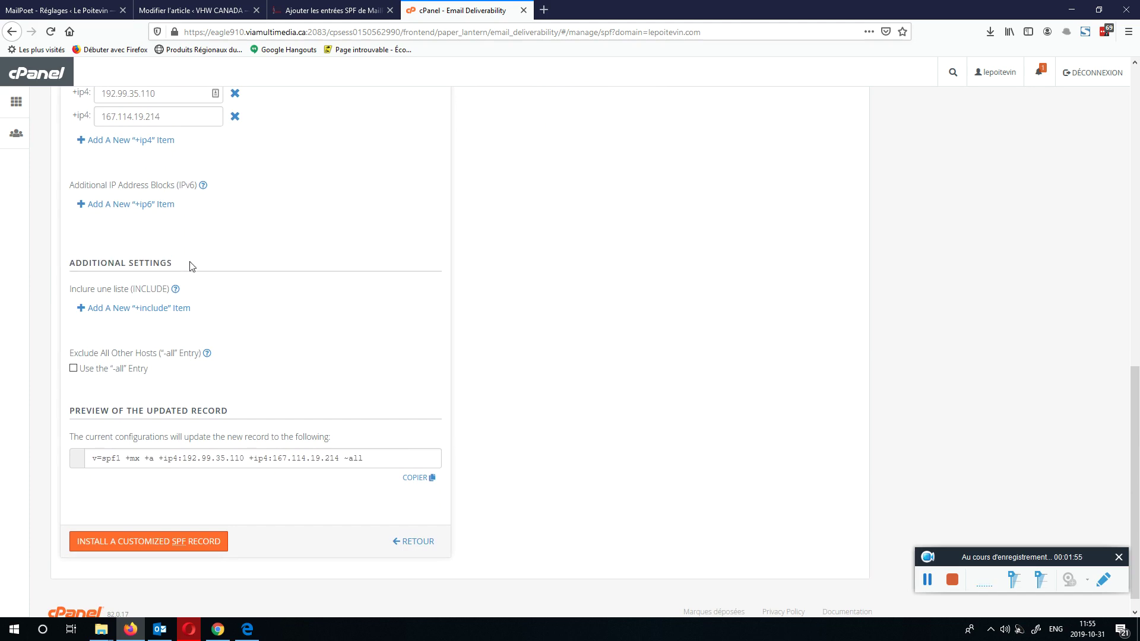
- Add an include item to the SPF record with spf.protection.outlook.com, copied from the tutorial article
click(136, 309)
click(297, 8)
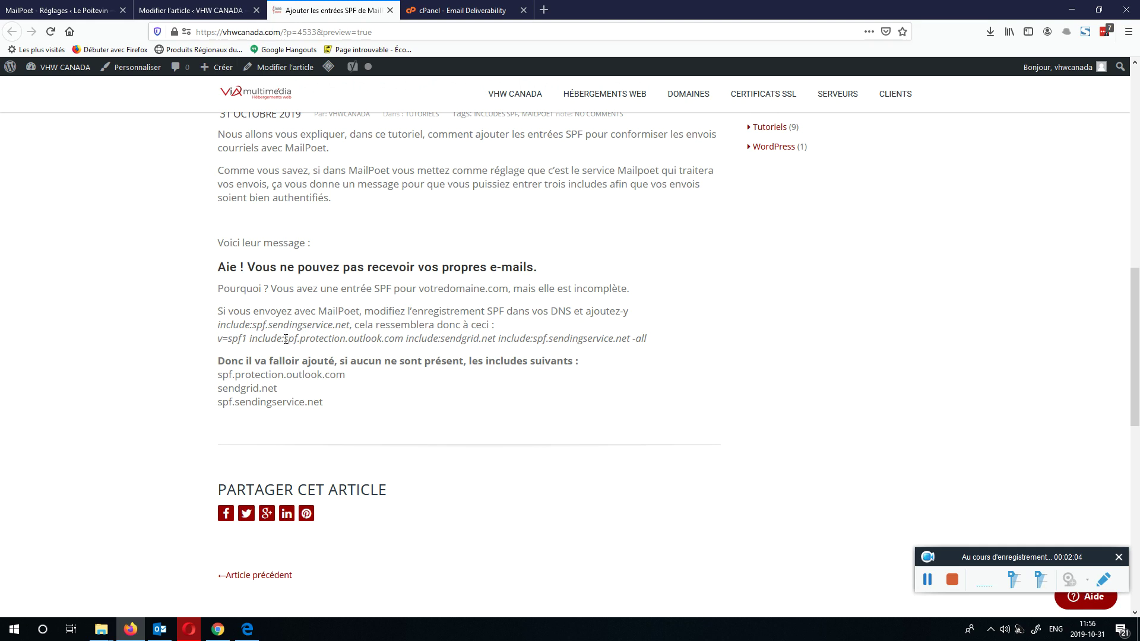
drag(285, 339, 336, 340)
click(236, 371)
drag(216, 378, 328, 378)
click(326, 377)
drag(220, 375, 346, 376)
right_click(343, 378)
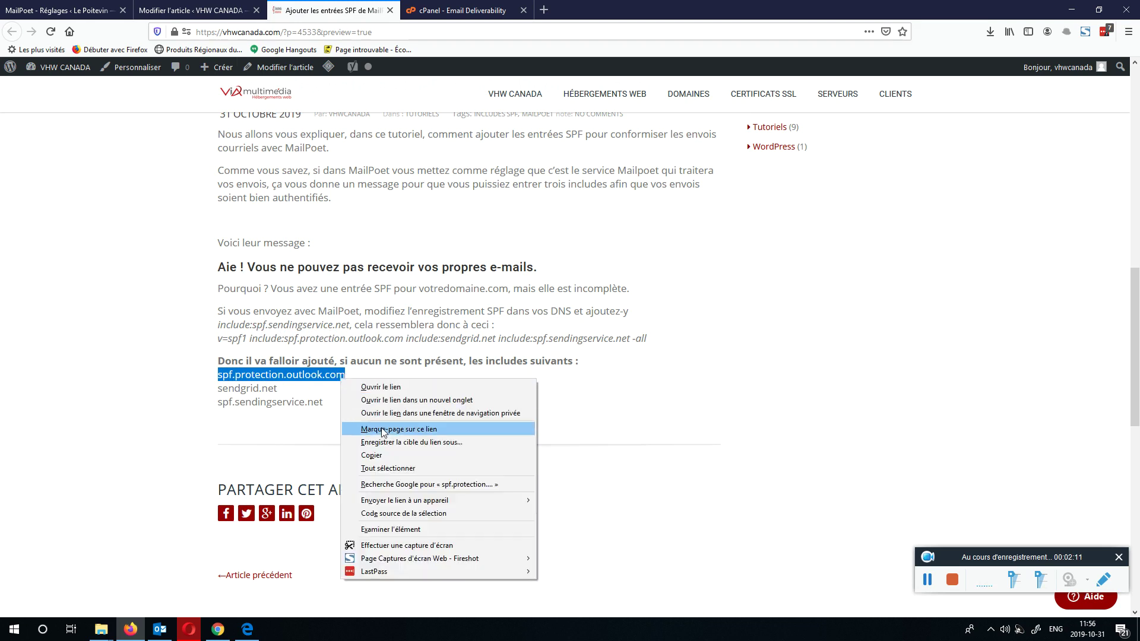
click(382, 454)
click(463, 10)
click(170, 308)
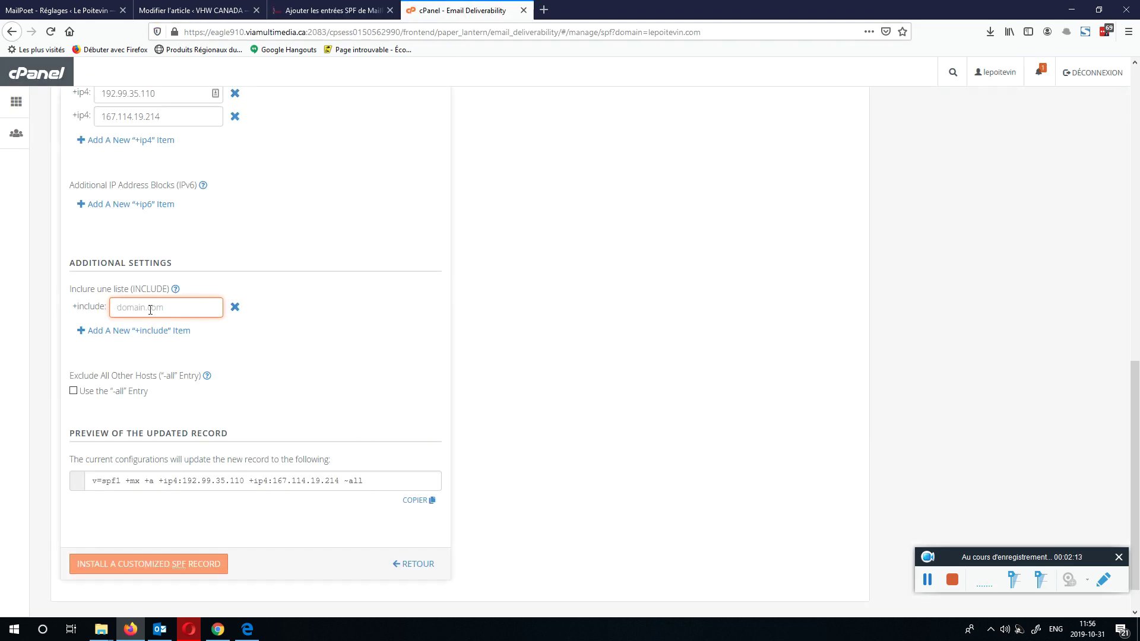
key(ctrl+v)
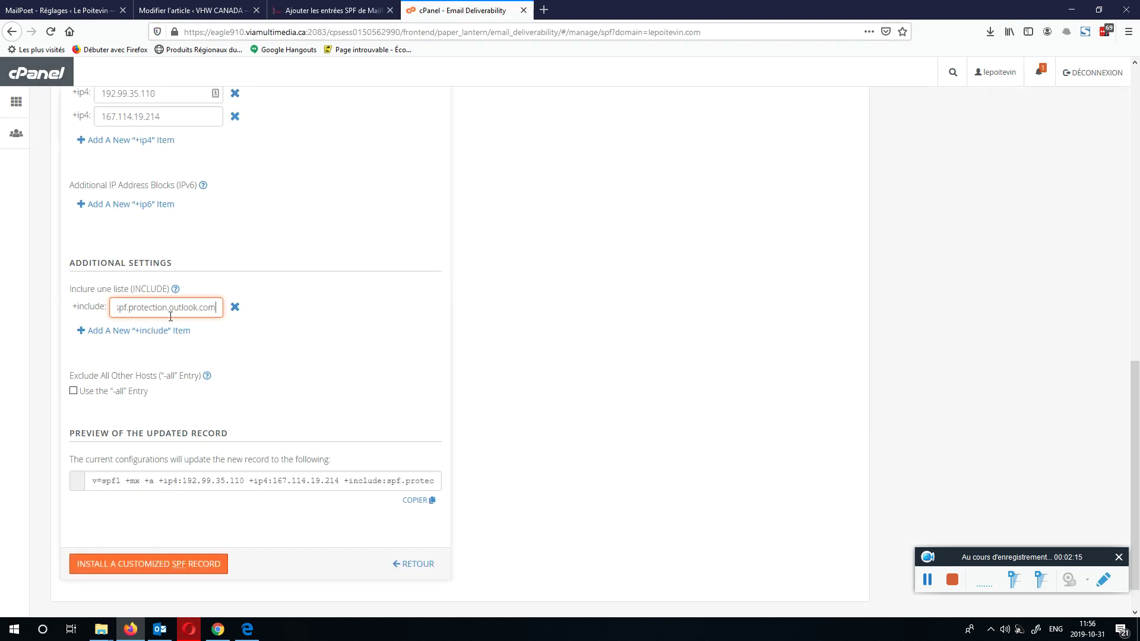
- Add a second include item with sendgrid.net, copied from the tutorial article
click(147, 331)
click(319, 13)
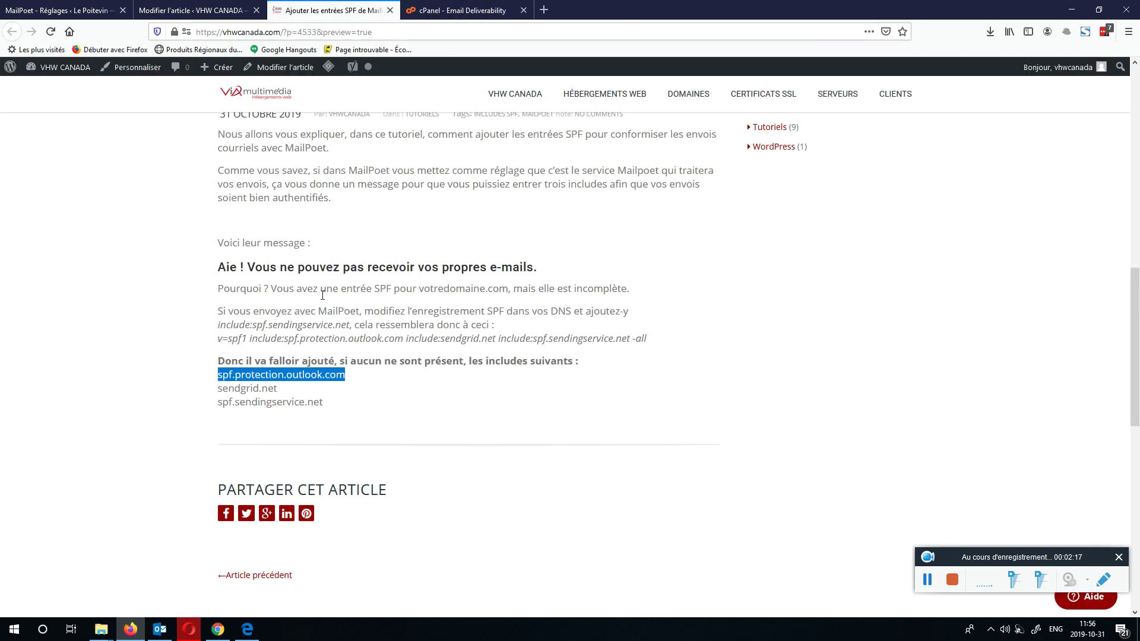
drag(221, 390, 278, 390)
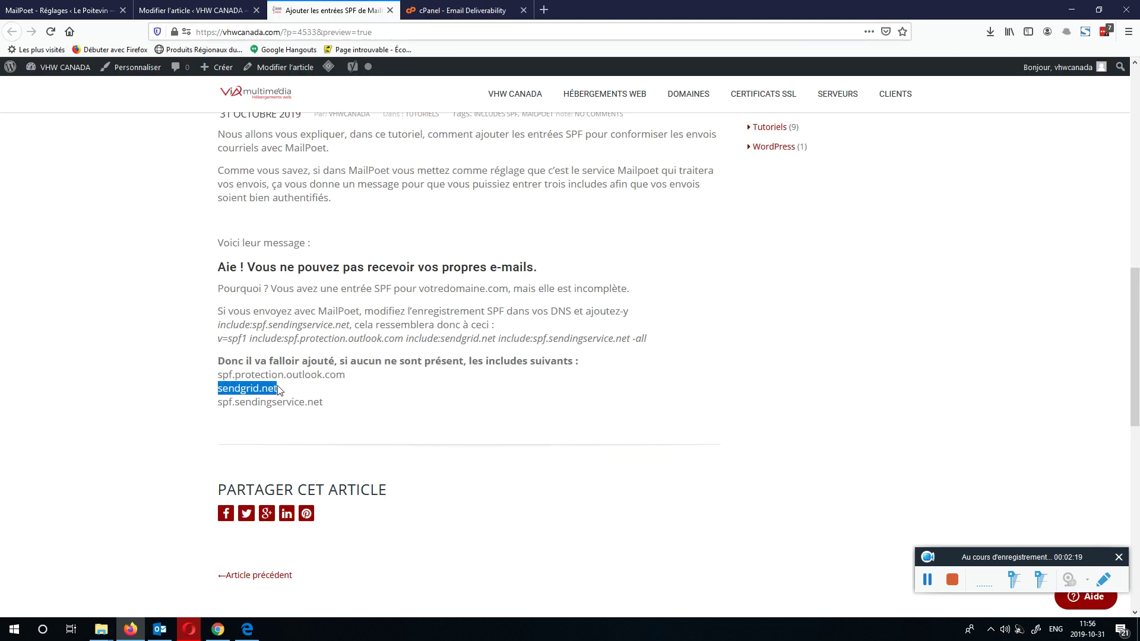
key(ctrl+c)
click(463, 10)
key(ctrl+v)
- Add a third include item with spf.sendingservice.net, copied from the tutorial article
click(133, 355)
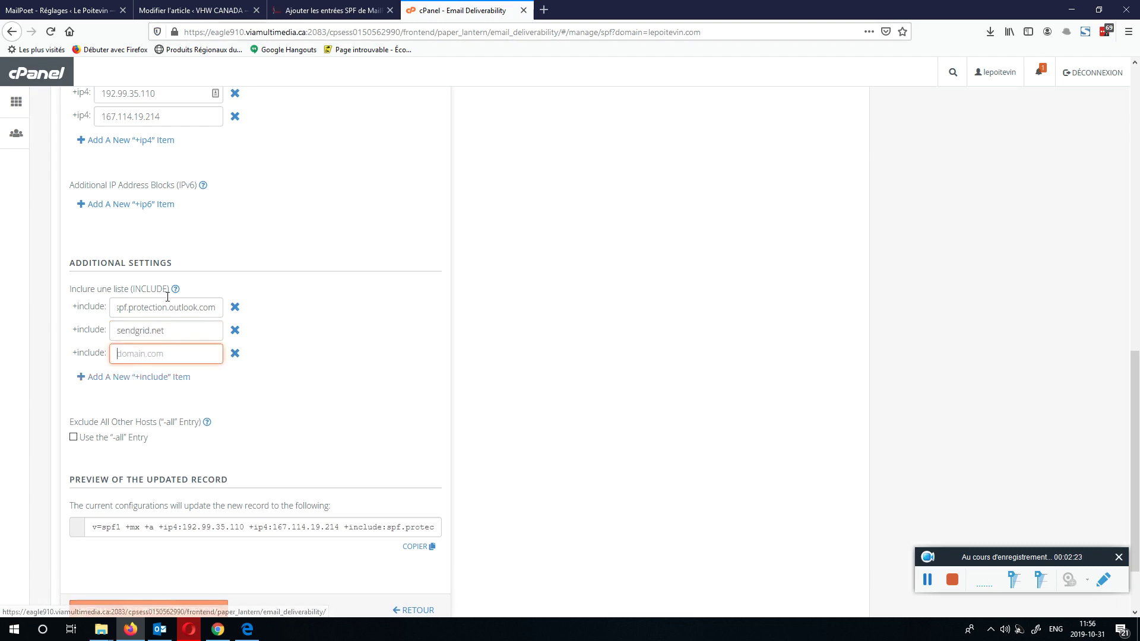
click(333, 10)
drag(218, 402, 342, 401)
key(ctrl+c)
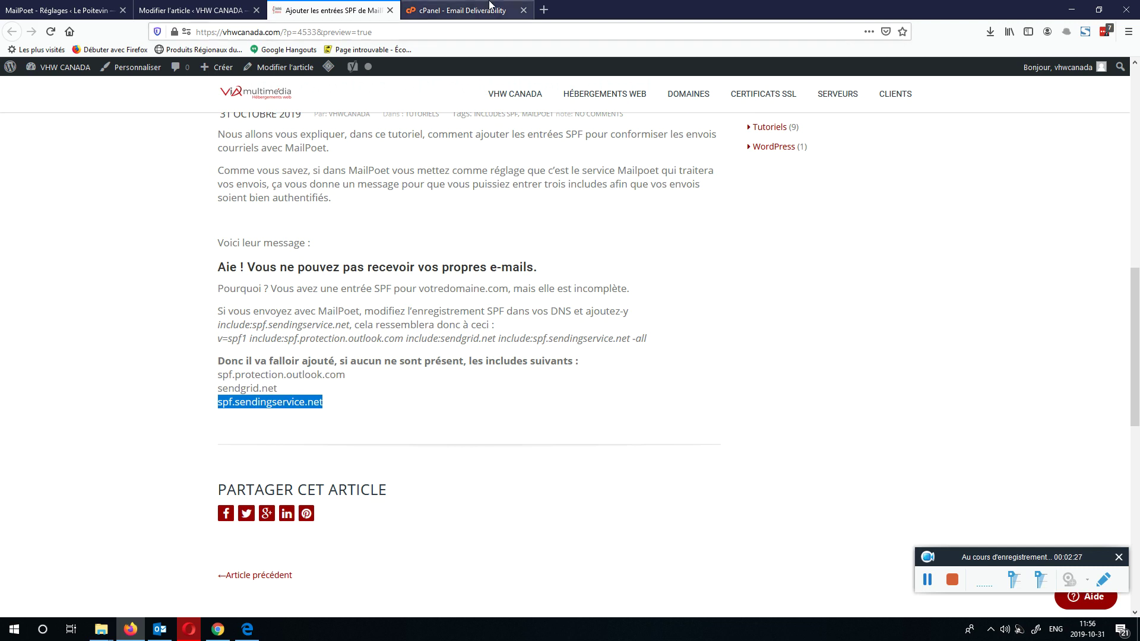
click(463, 10)
key(ctrl+v)
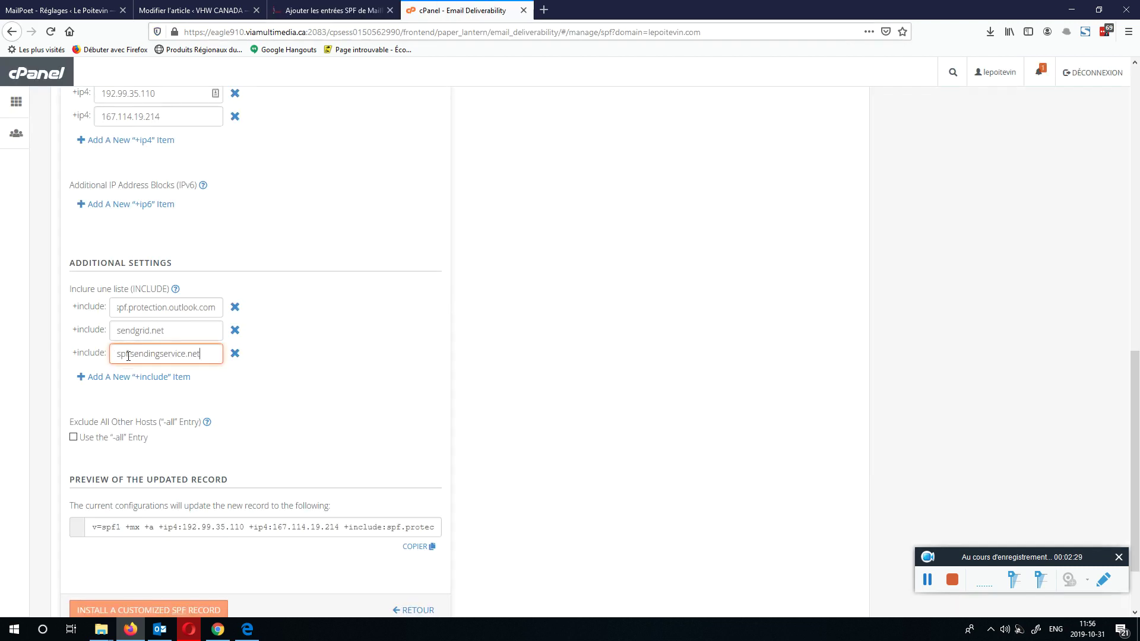
- Enable the "-all" entry to exclude all other hosts and install the customized SPF record
click(74, 437)
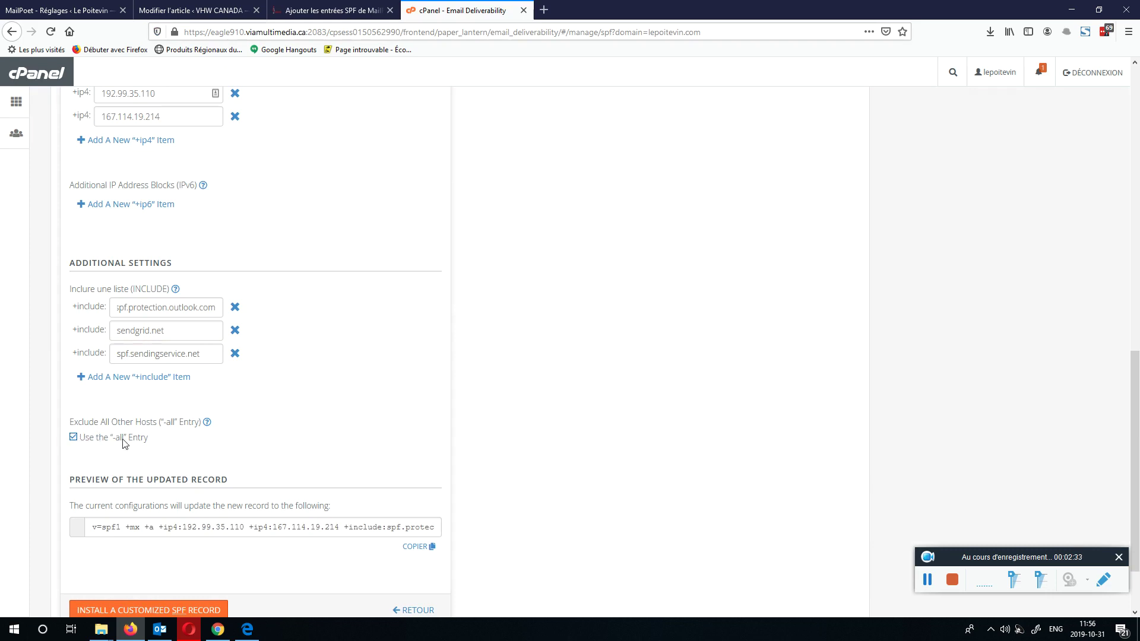
scroll(36, 396, down, 3)
scroll(166, 345, up, 4)
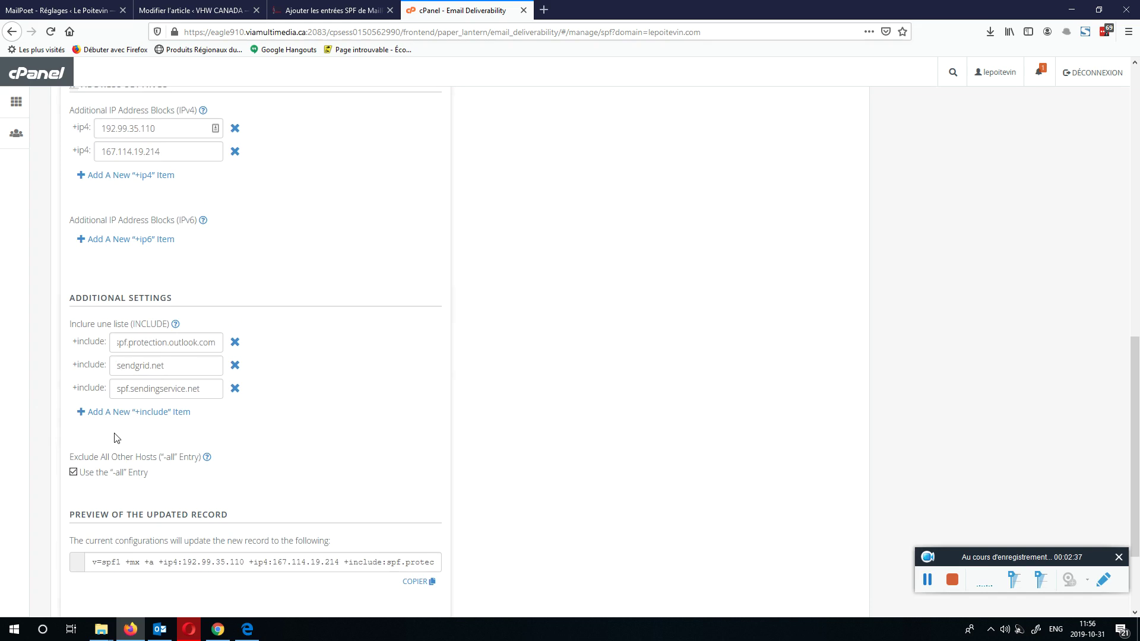
scroll(114, 437, down, 2)
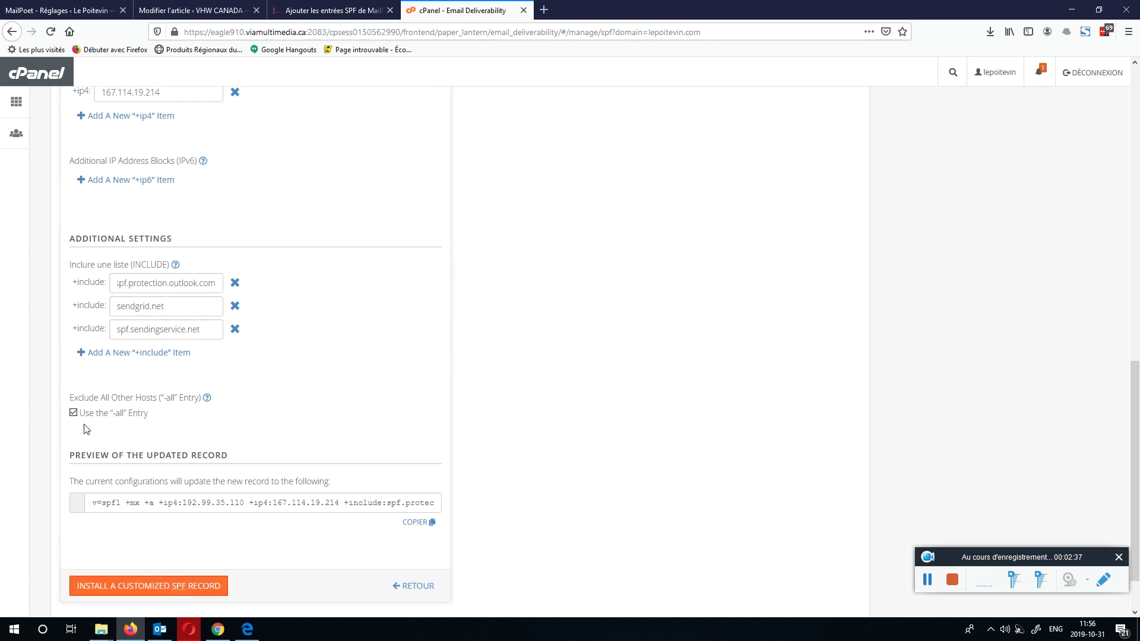
click(148, 586)
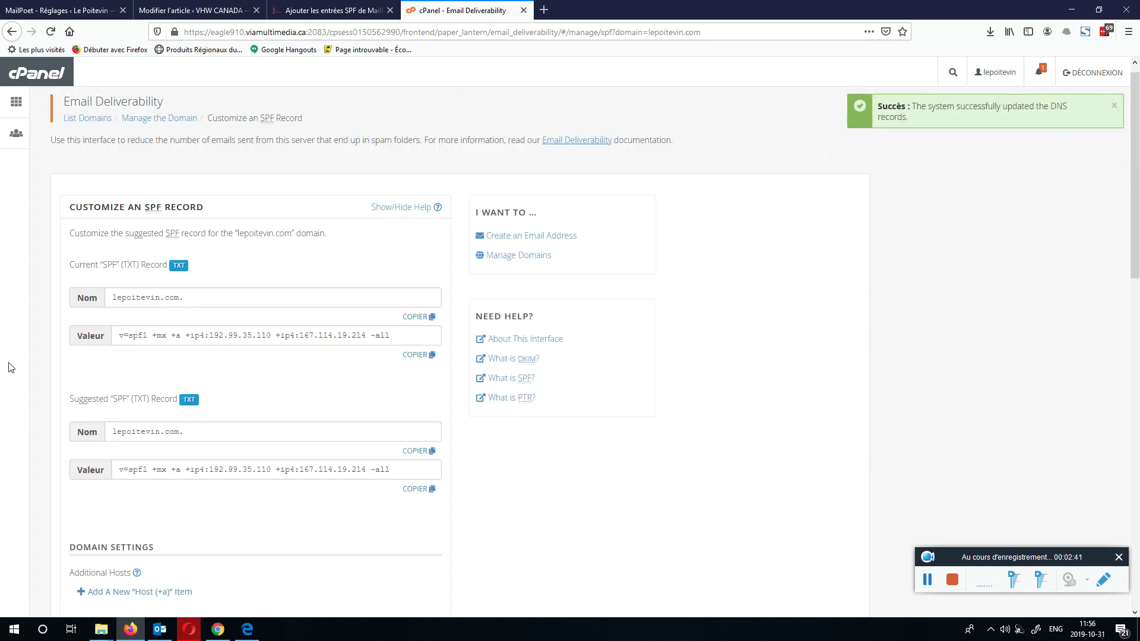
- Search the web for "check spf" in a new browser tab and open MxToolbox's SPF Record Check page
key(ctrl+t)
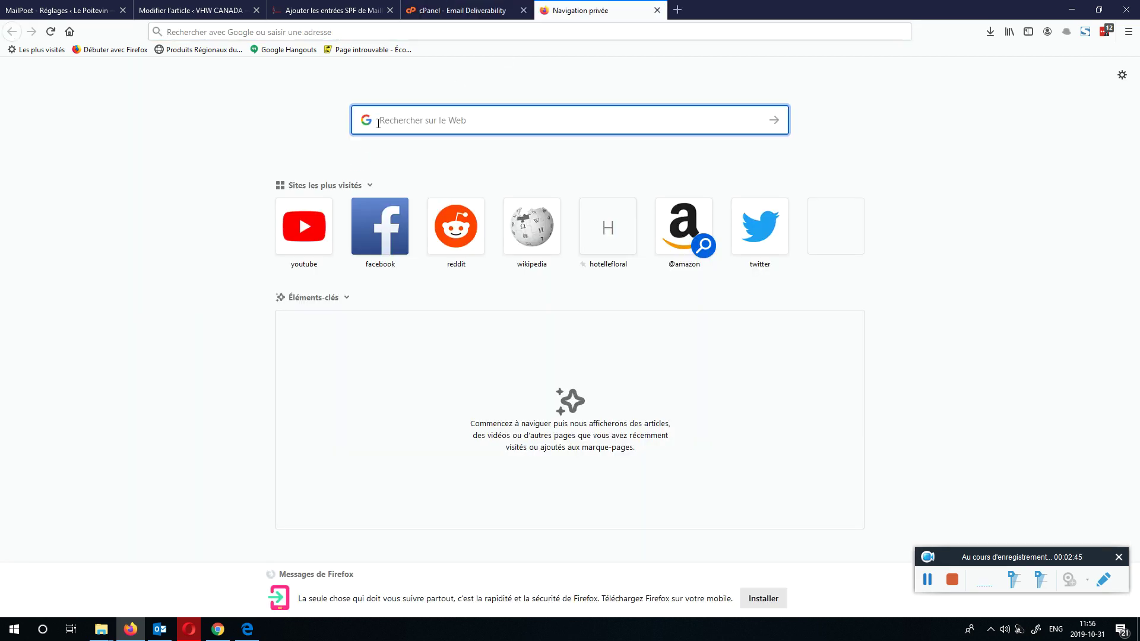
text(check spf)
key(Return)
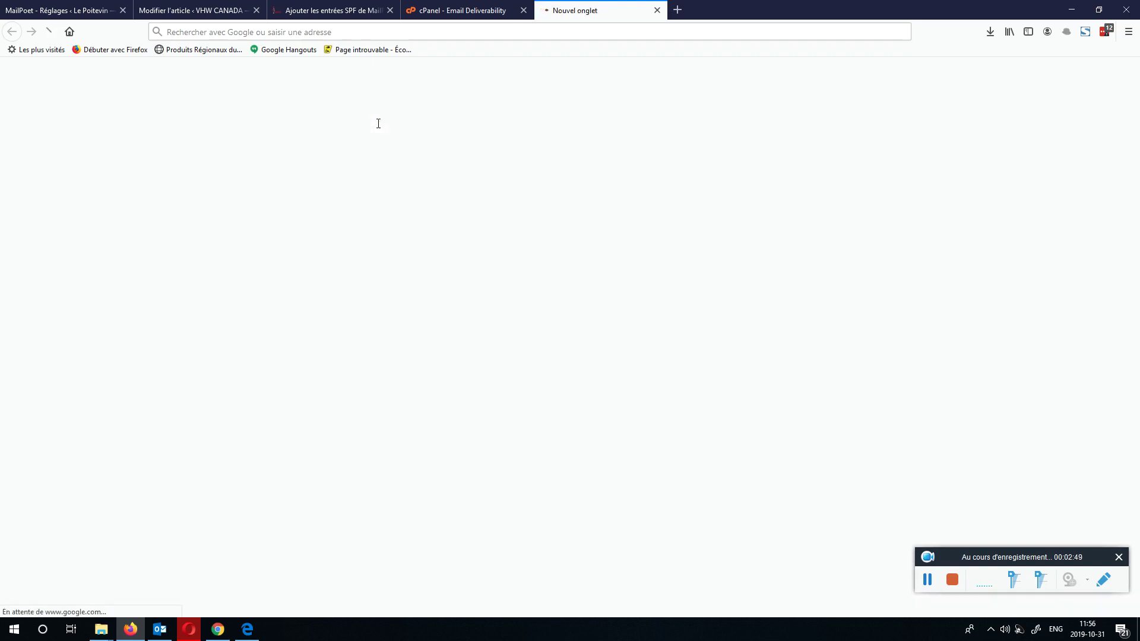
click(178, 168)
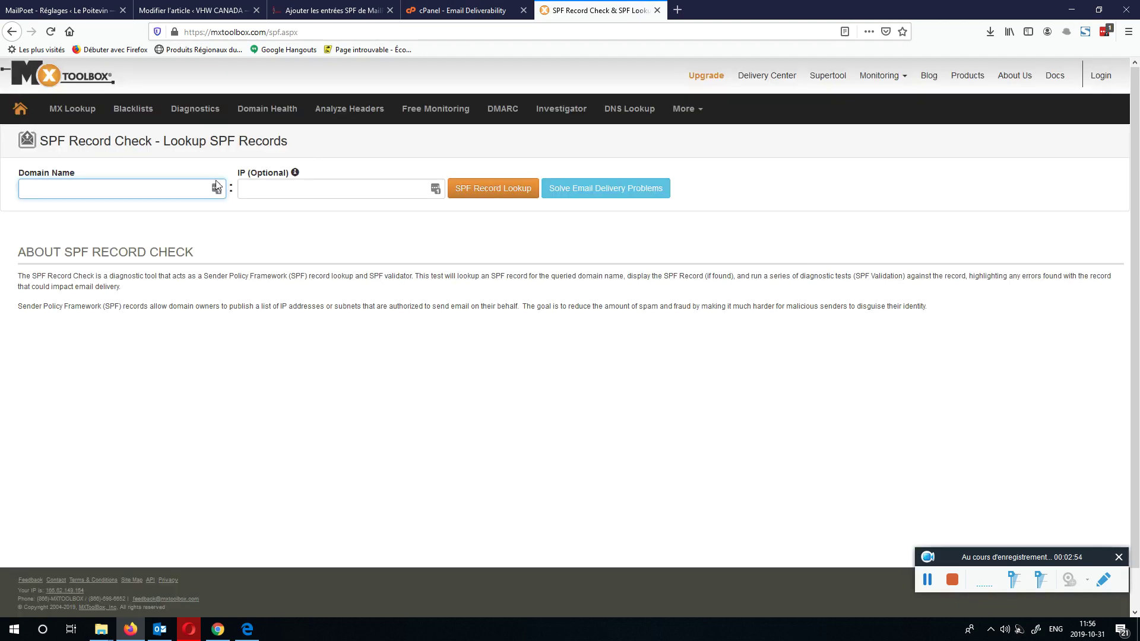
- Reload the MailPoet sending settings page to check for the SPF warning
click(83, 10)
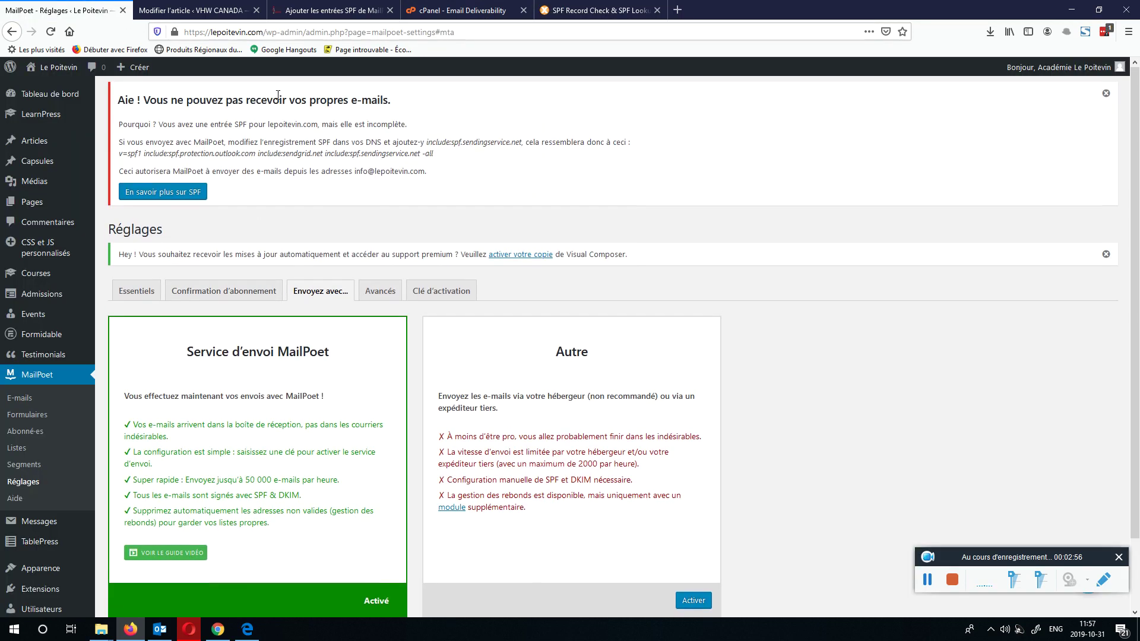
key(F5)
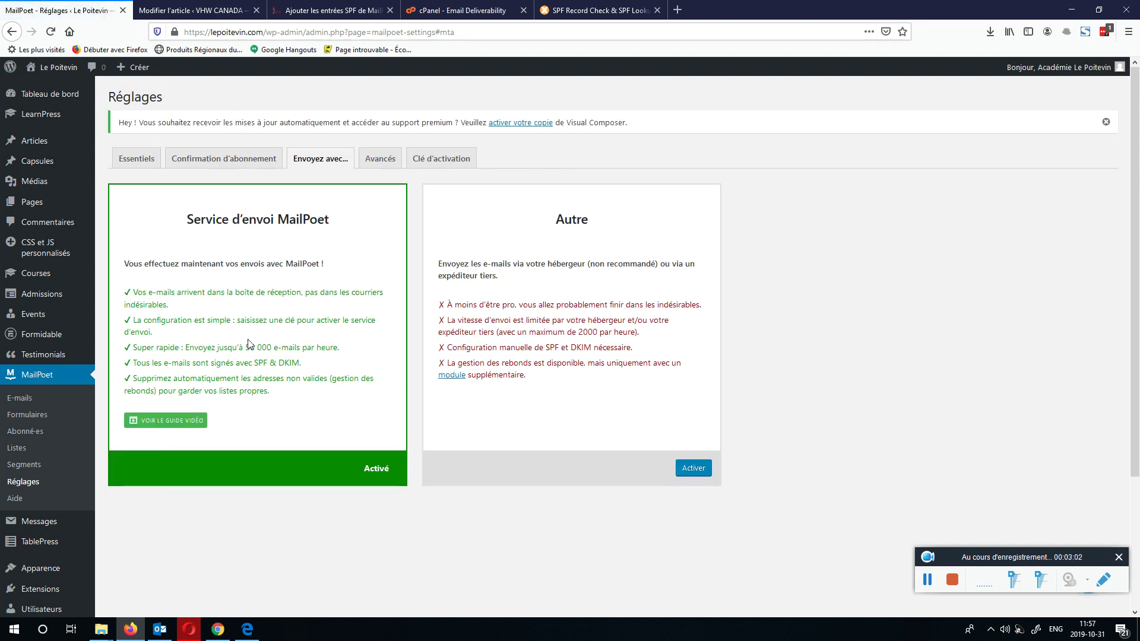
- Look up the SPF record of lepoitevin.com in MxToolbox and examine the includes and the -all entry in the published record
click(582, 8)
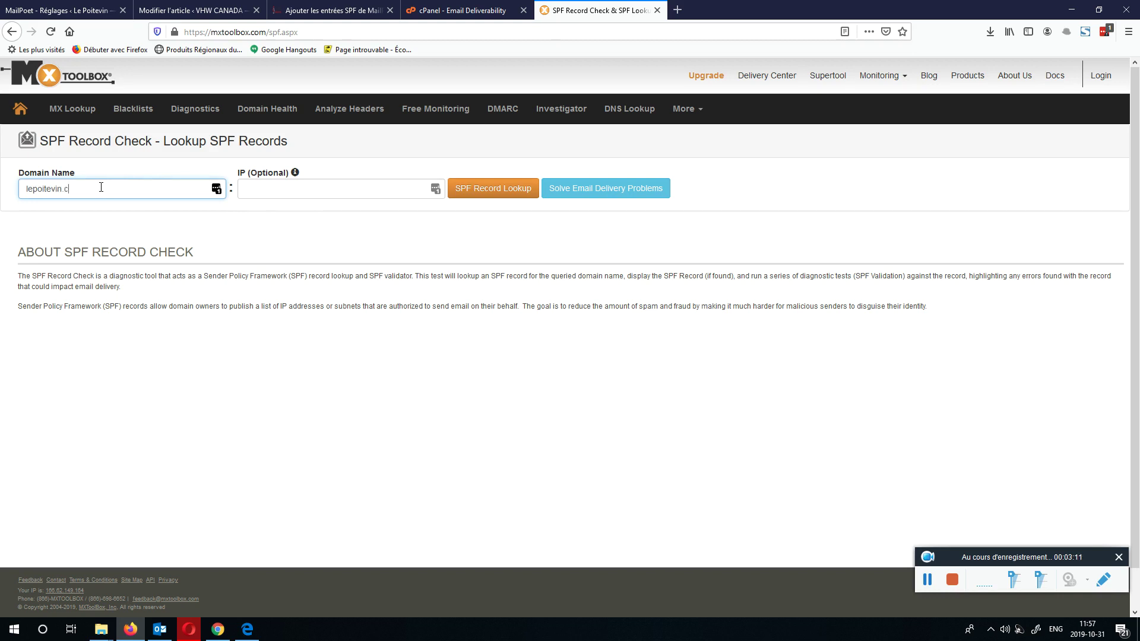
key(Return)
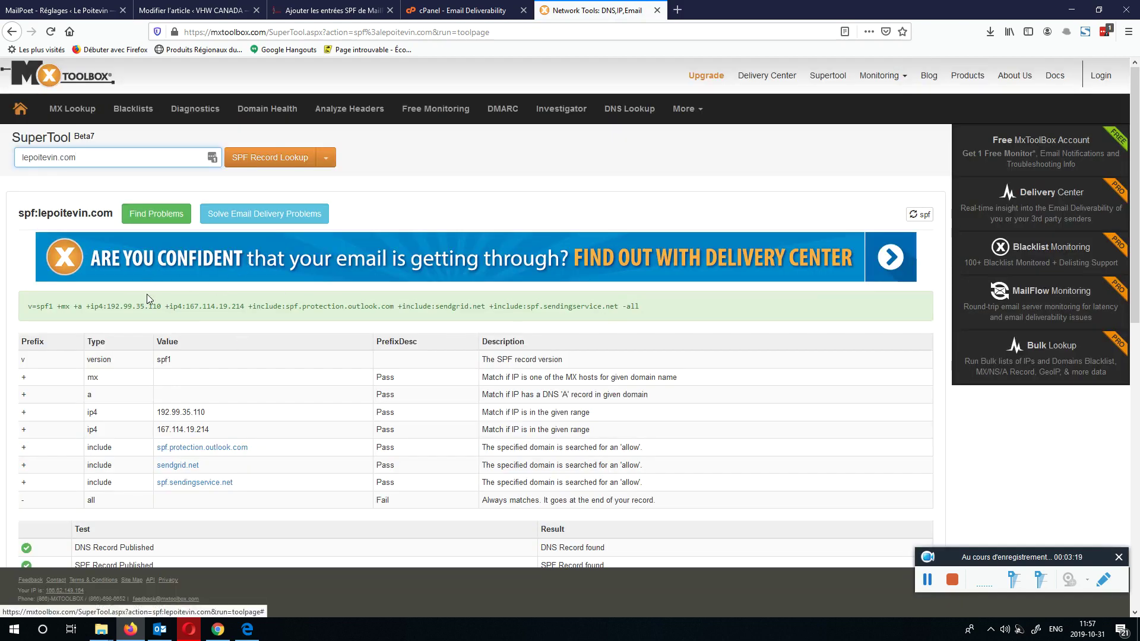
click(226, 305)
drag(287, 306, 358, 306)
click(265, 308)
drag(249, 306, 623, 309)
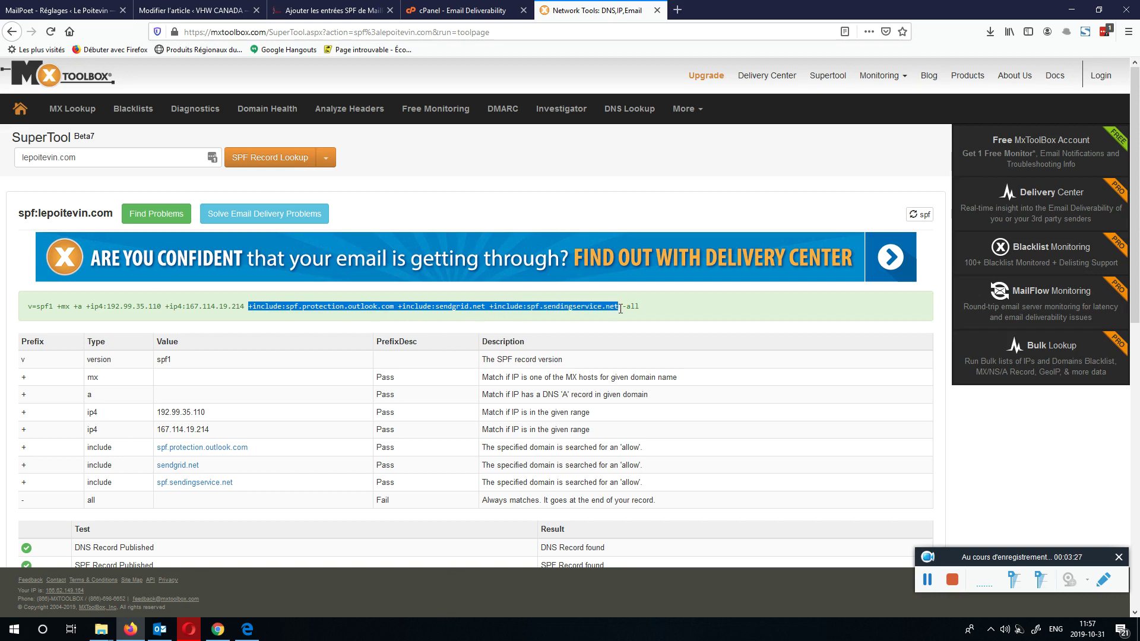
click(640, 308)
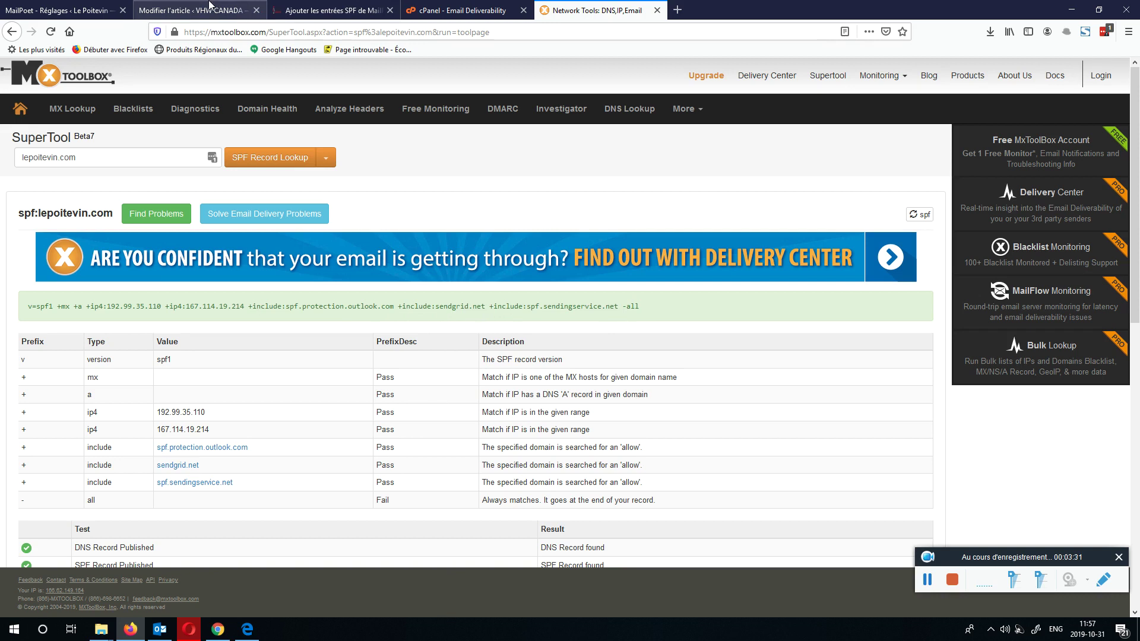
- Return to the MailPoet sending settings of the Le Poitevin site
click(178, 10)
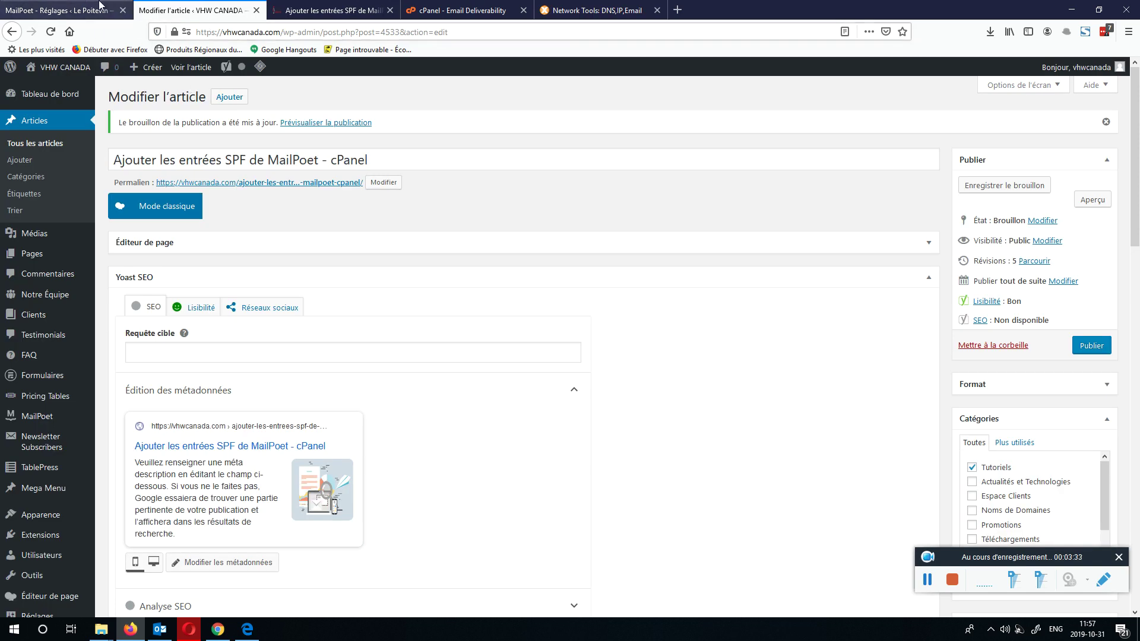
click(68, 10)
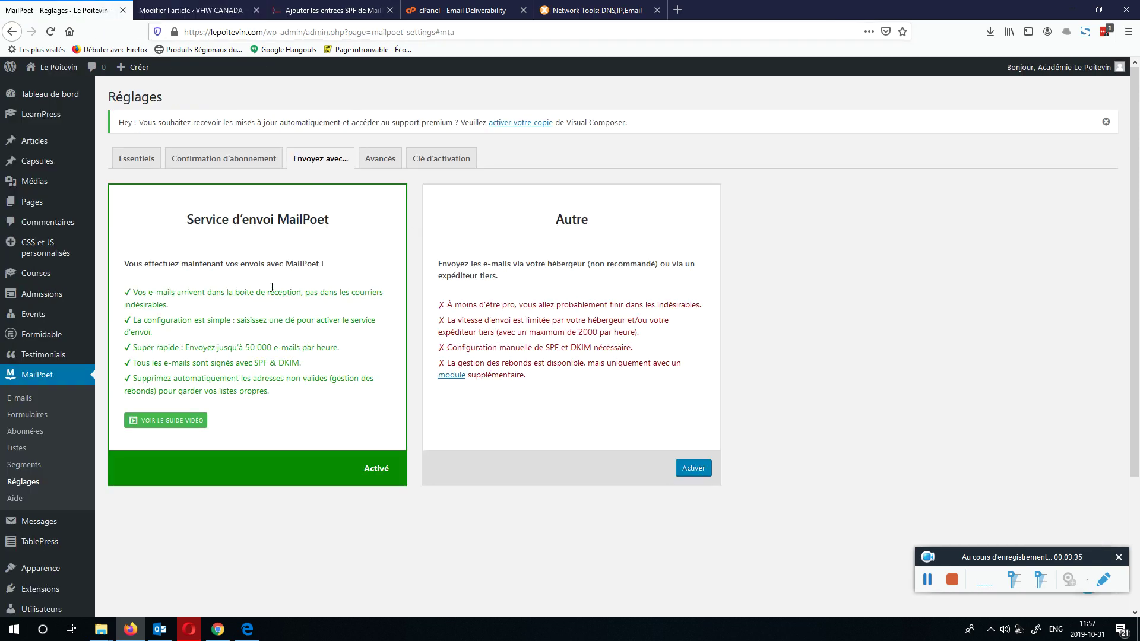